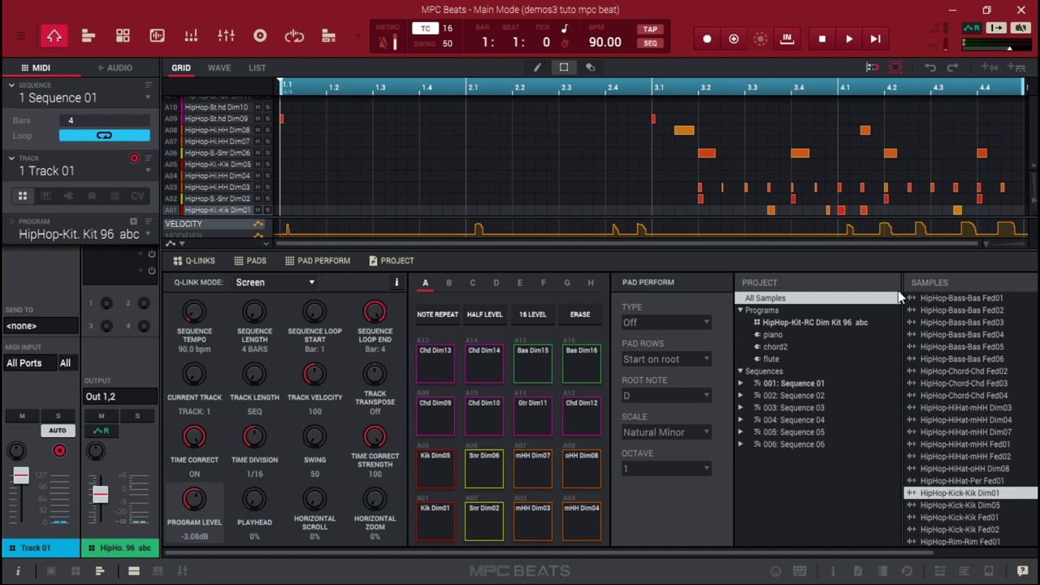
Show the media browser, look through its expansions, hide it again, and open the list of sequences.
click(940, 572)
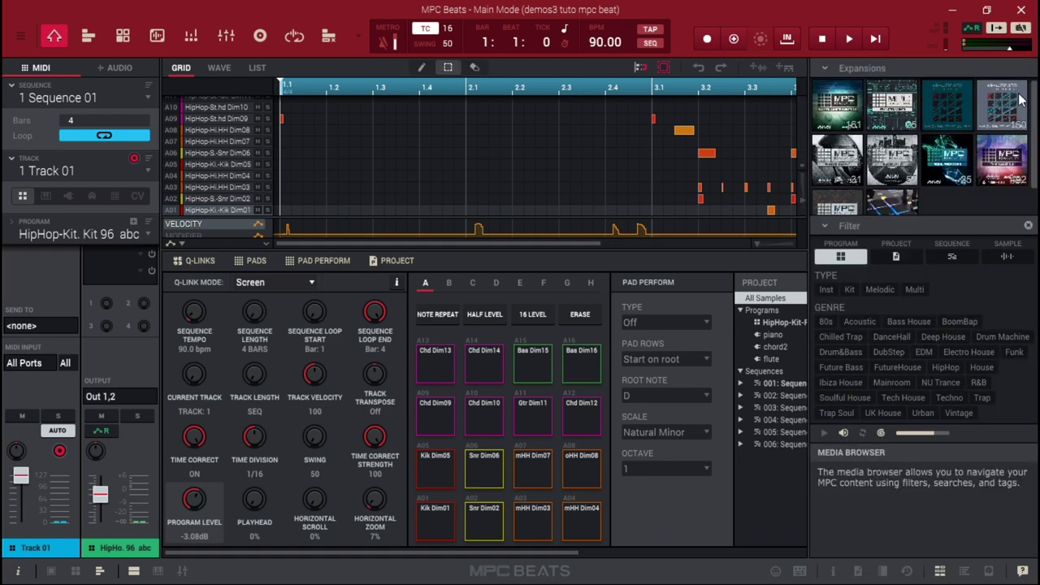
drag(1034, 96, 1035, 147)
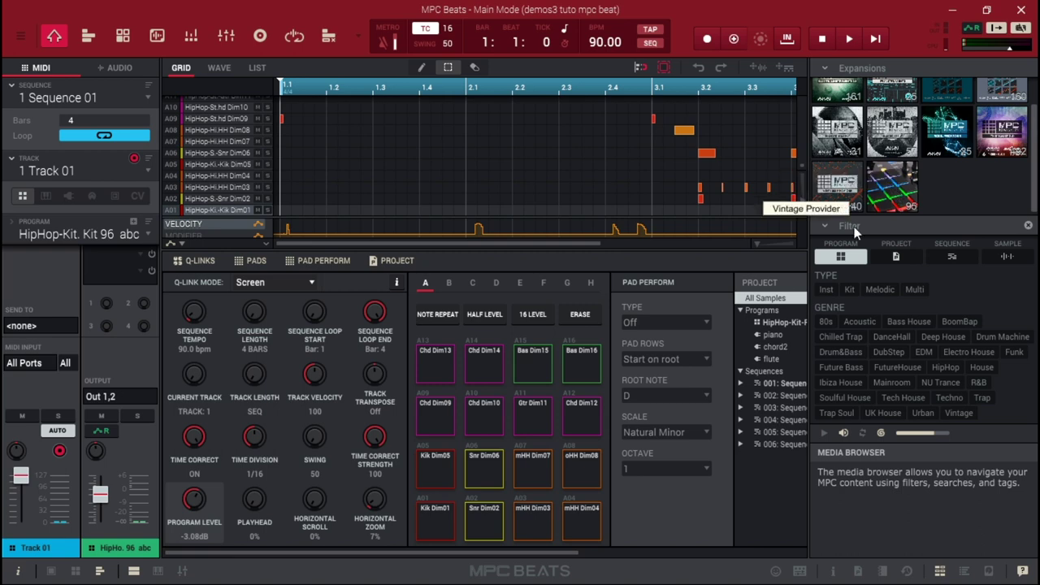
click(939, 571)
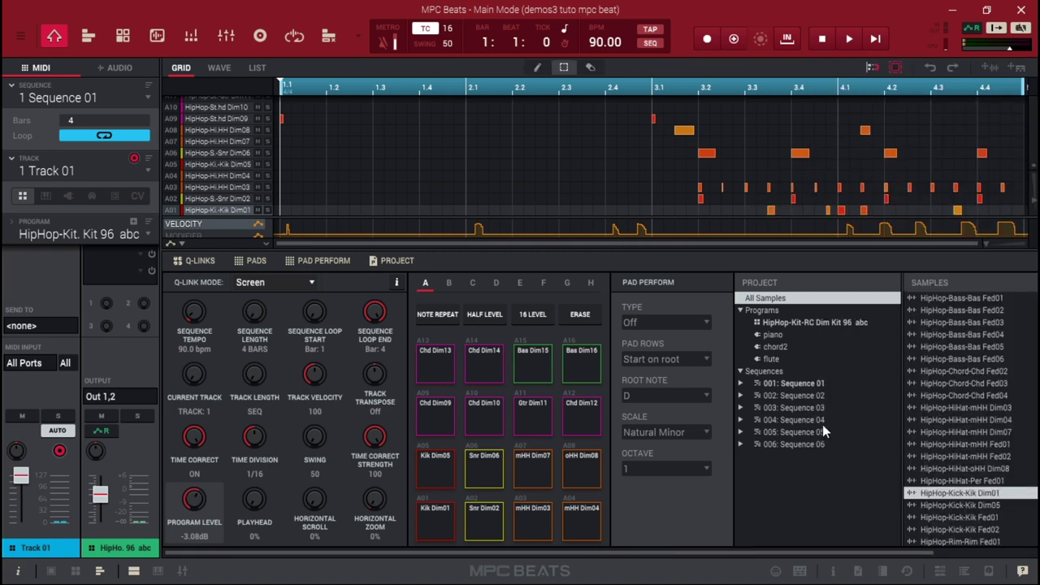
click(147, 96)
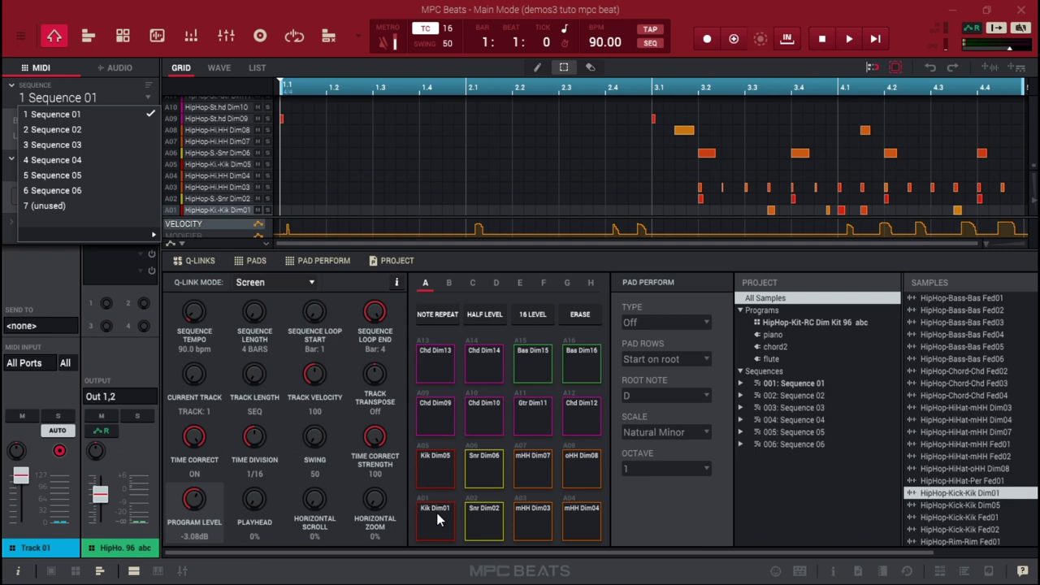
Audition all sixteen pads of bank A one after another, from the kick on A01 to the top row.
key(z)
key(x)
key(c)
key(v)
key(f)
key(d)
key(s)
key(a)
key(q)
key(w)
key(e)
key(r)
key(4)
key(3)
key(2)
key(1)
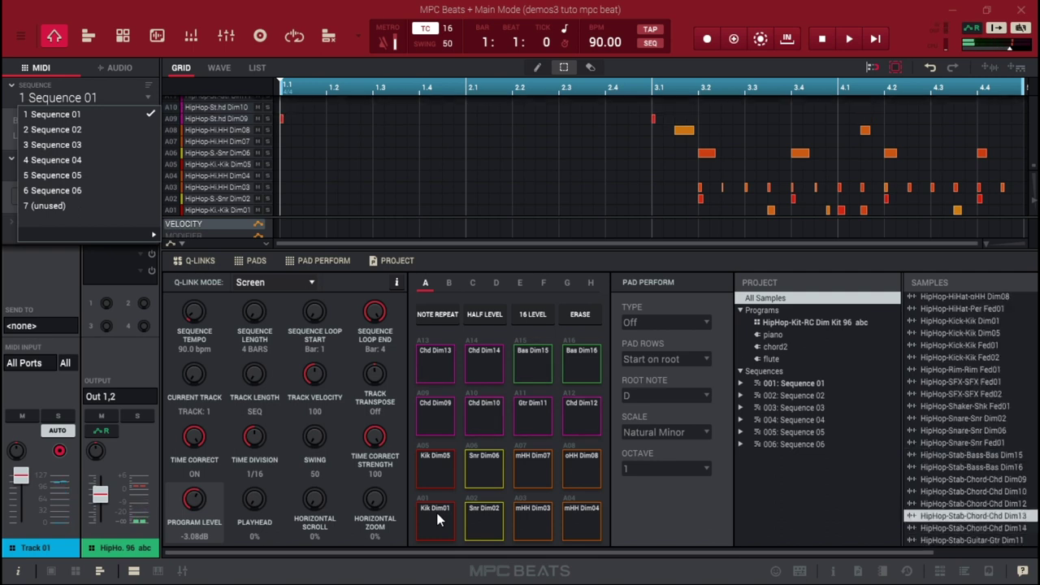
View the samples on pad banks B and C and play back Sequence 01.
click(449, 284)
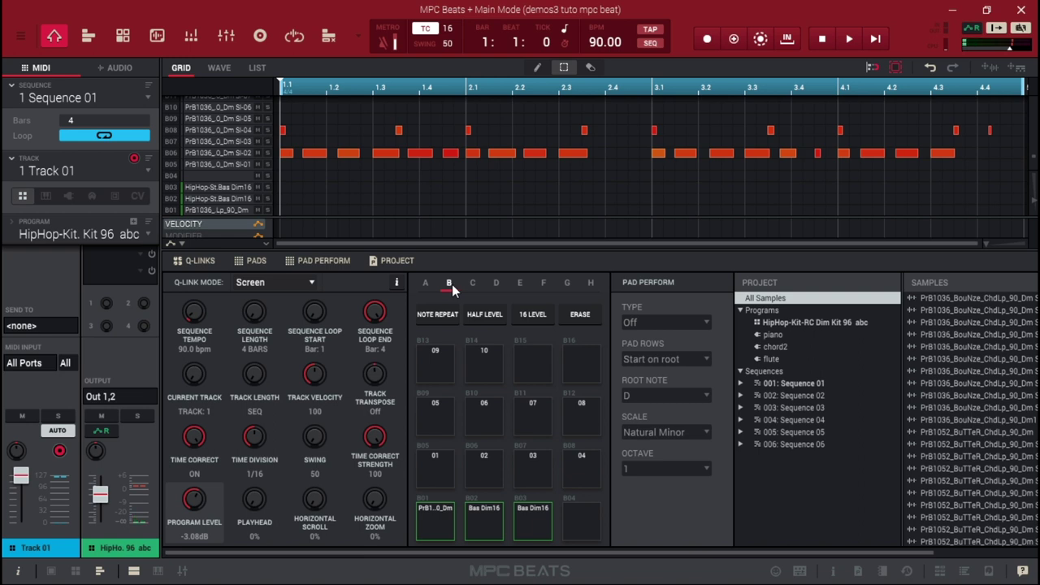
click(473, 284)
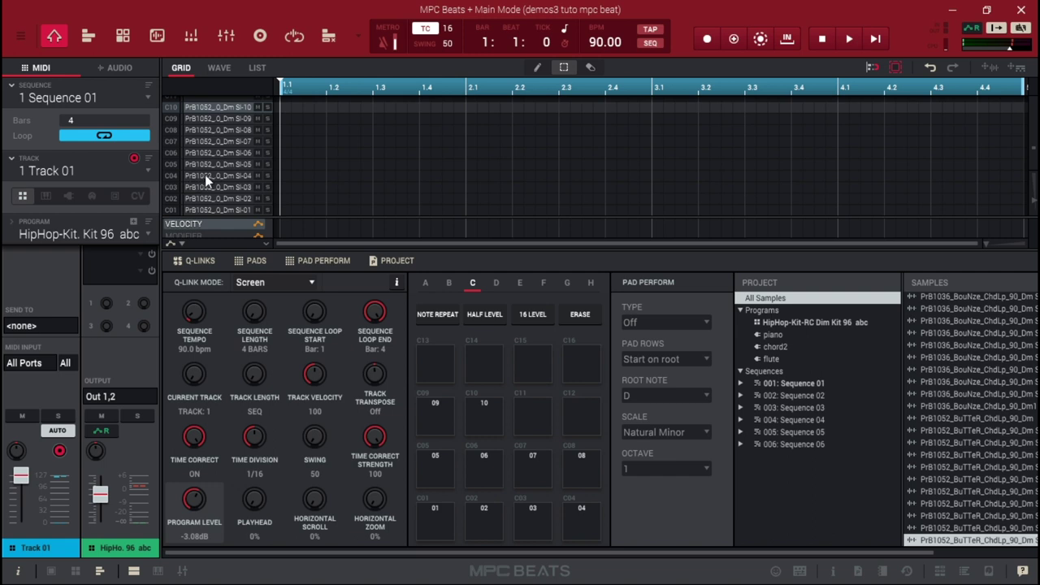
key(space)
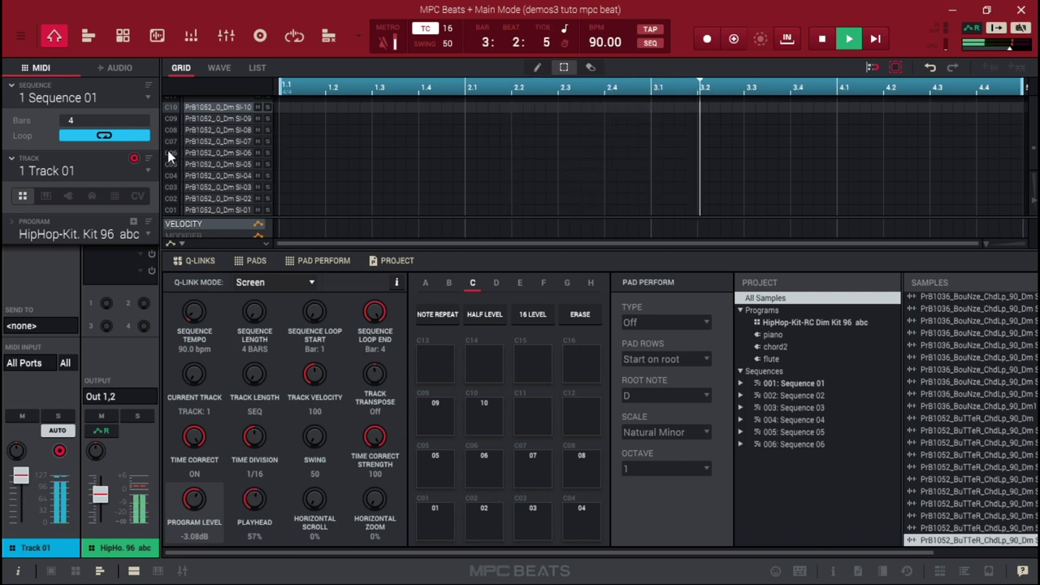
Display the channel mixer and inspect the level controls of the piano, chord2 and flute programs.
click(226, 39)
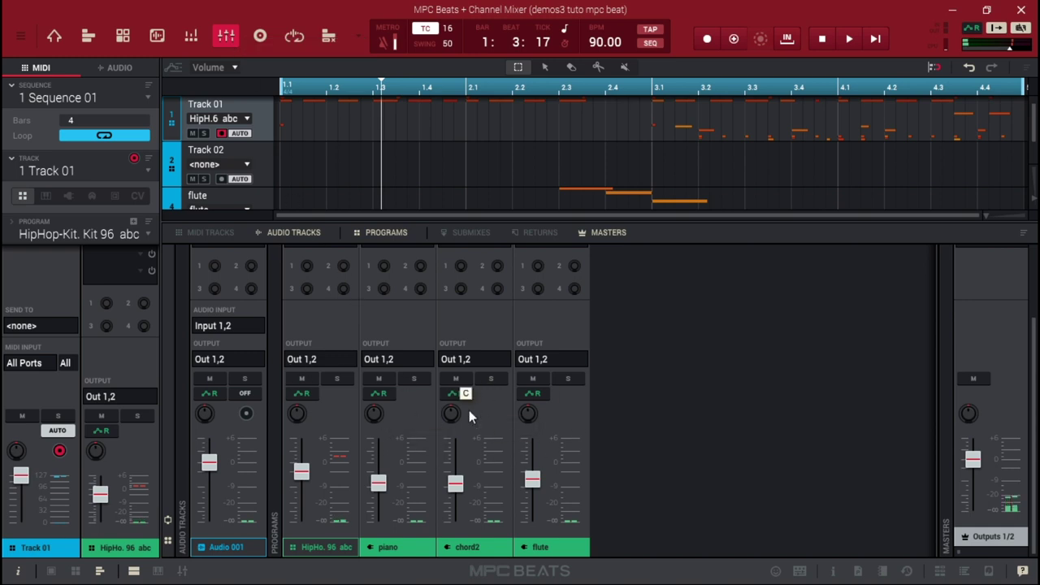
mouse_move(459, 442)
mouse_move(539, 447)
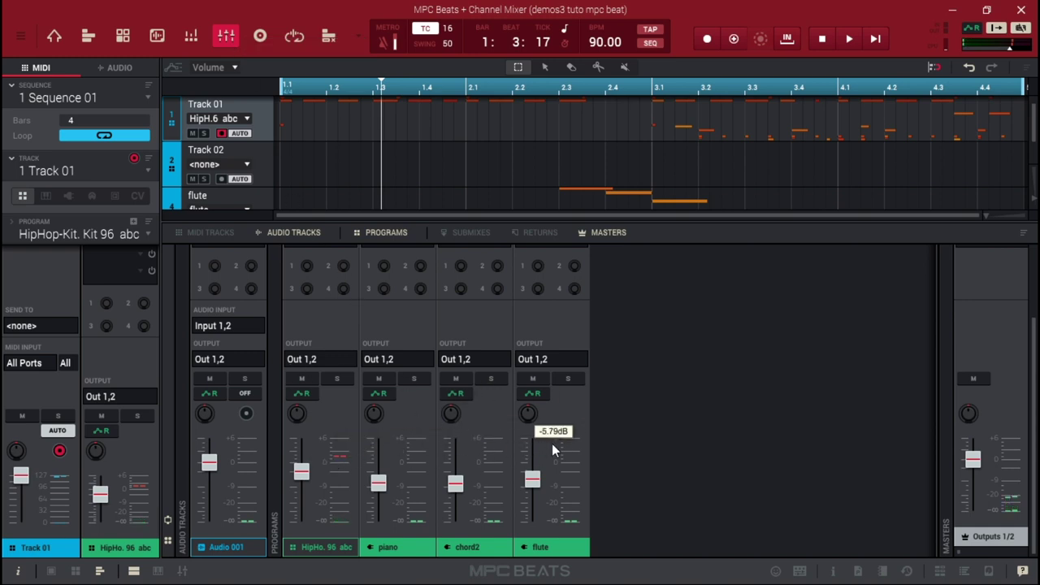
mouse_move(393, 445)
Switch to Sequence 02 and select its Track 02, which uses the piano program.
click(147, 170)
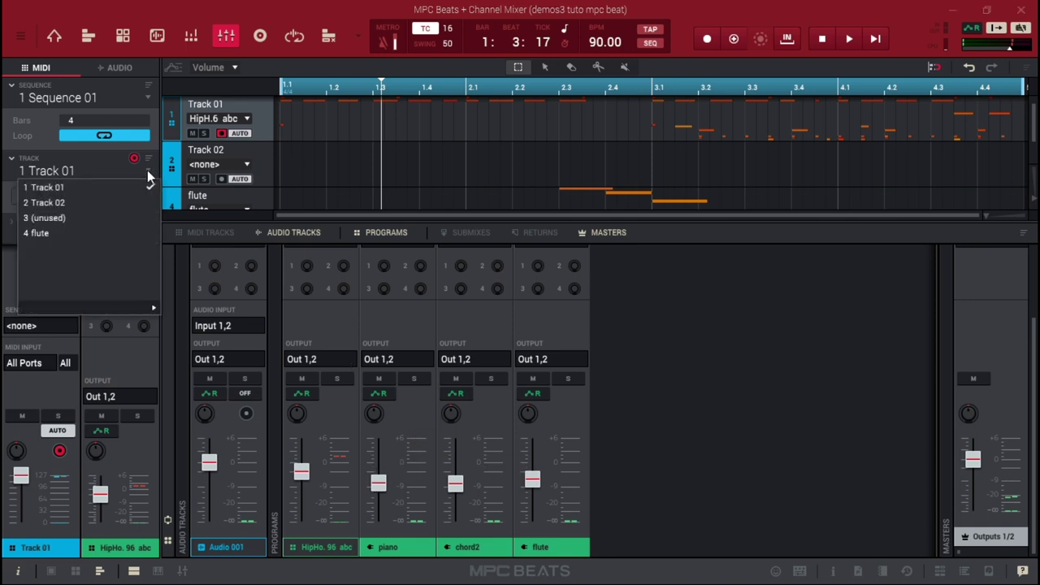
click(149, 98)
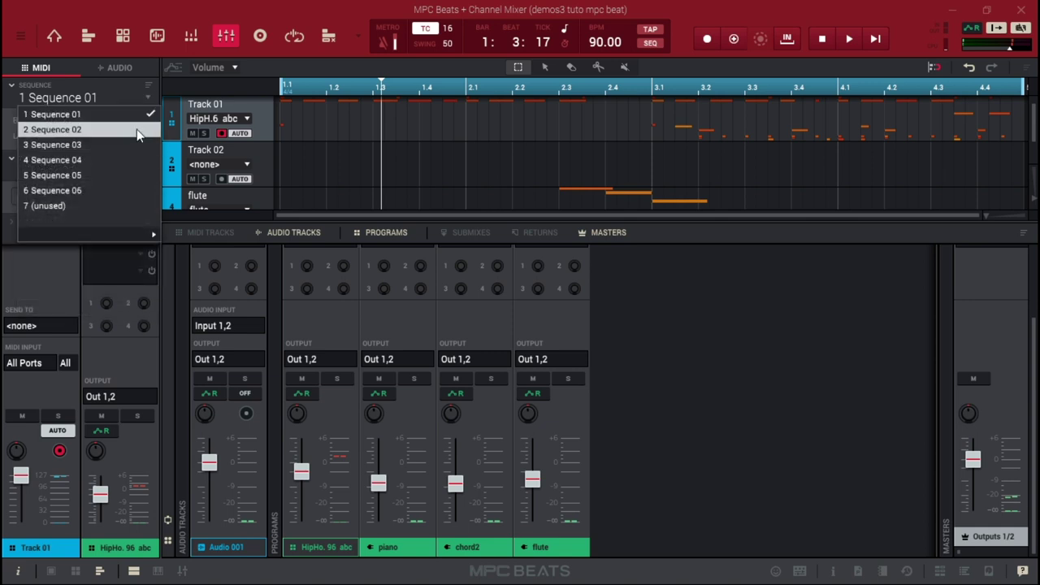
click(137, 128)
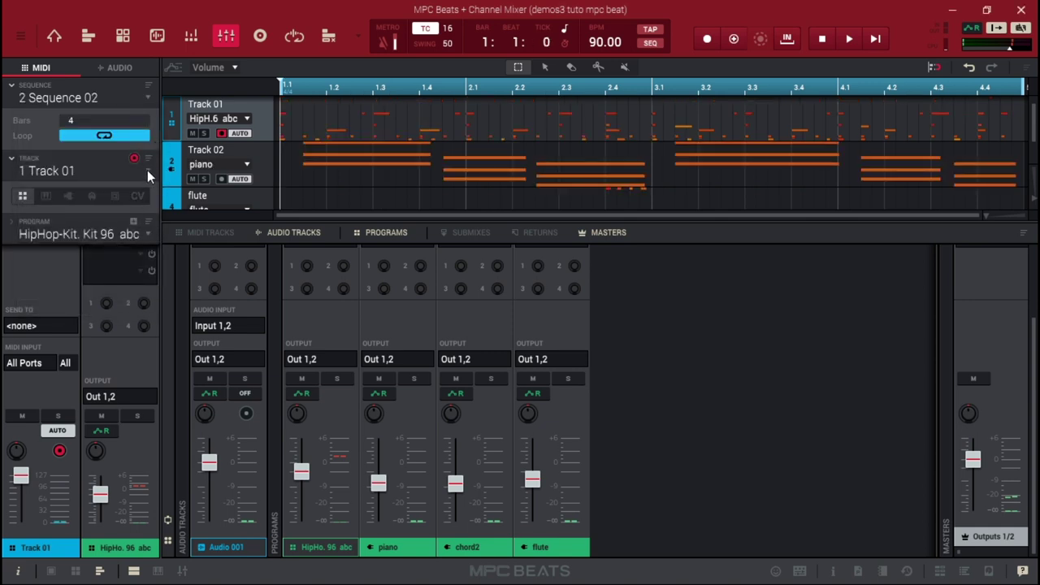
click(147, 170)
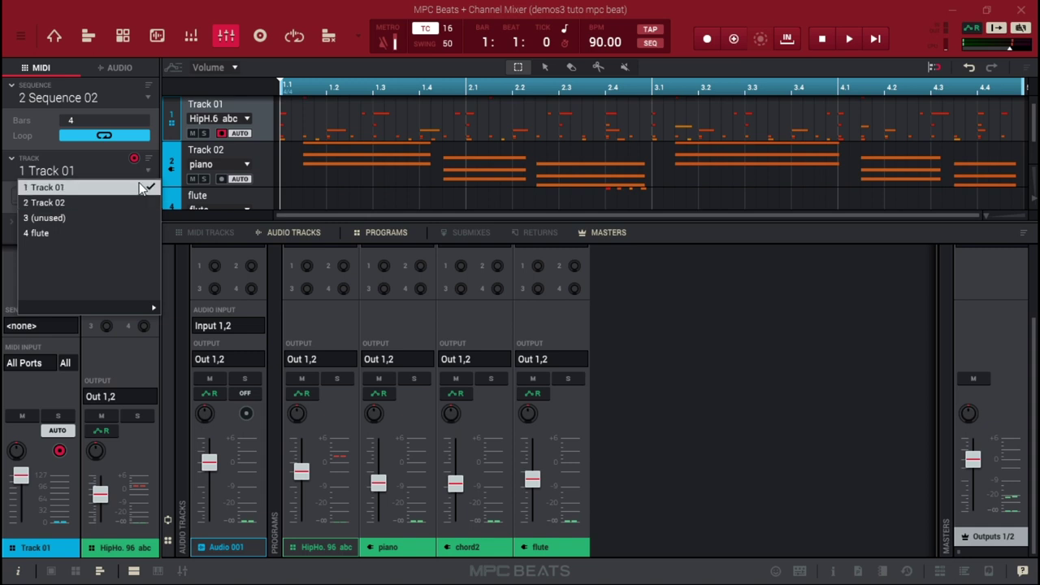
click(120, 202)
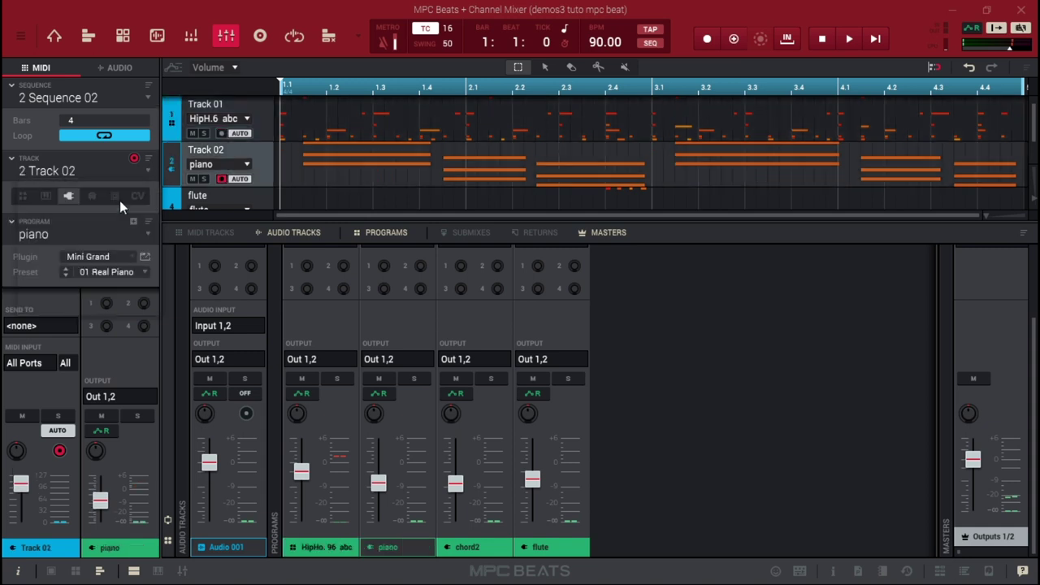
Examine the piano's Mini Grand controls in the plugin window and in the program editor.
click(145, 257)
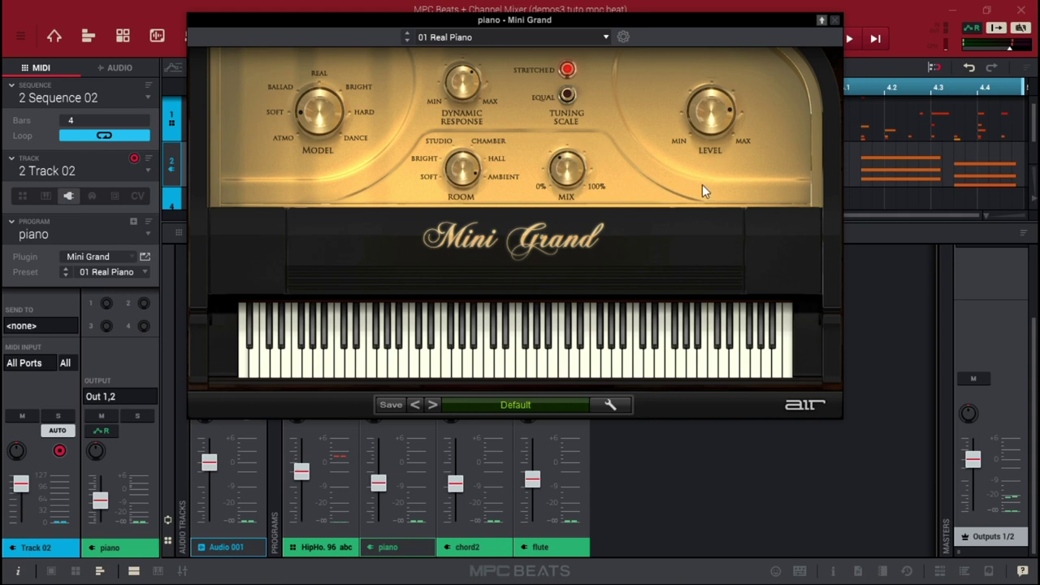
click(835, 19)
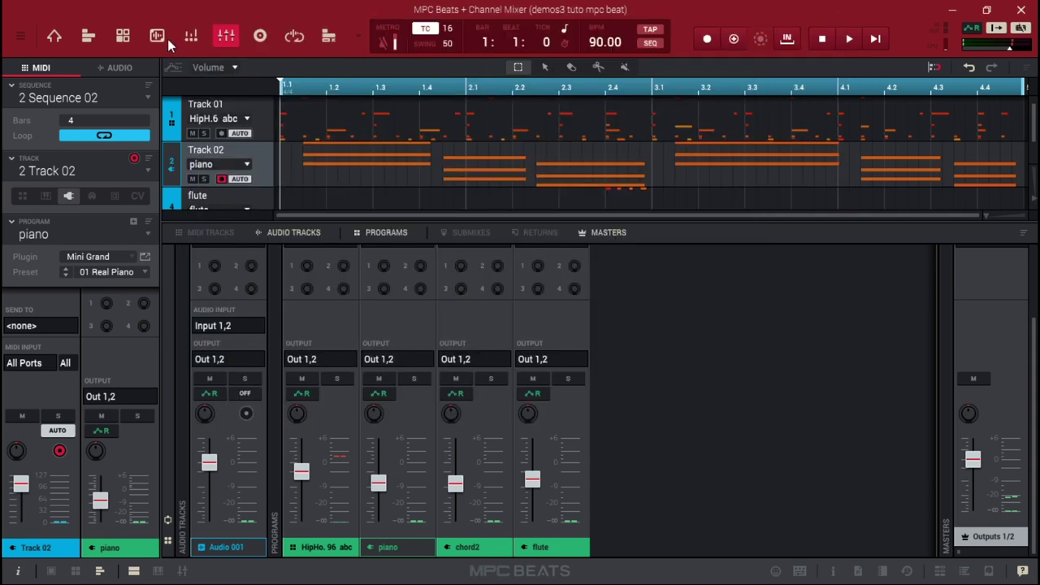
click(124, 35)
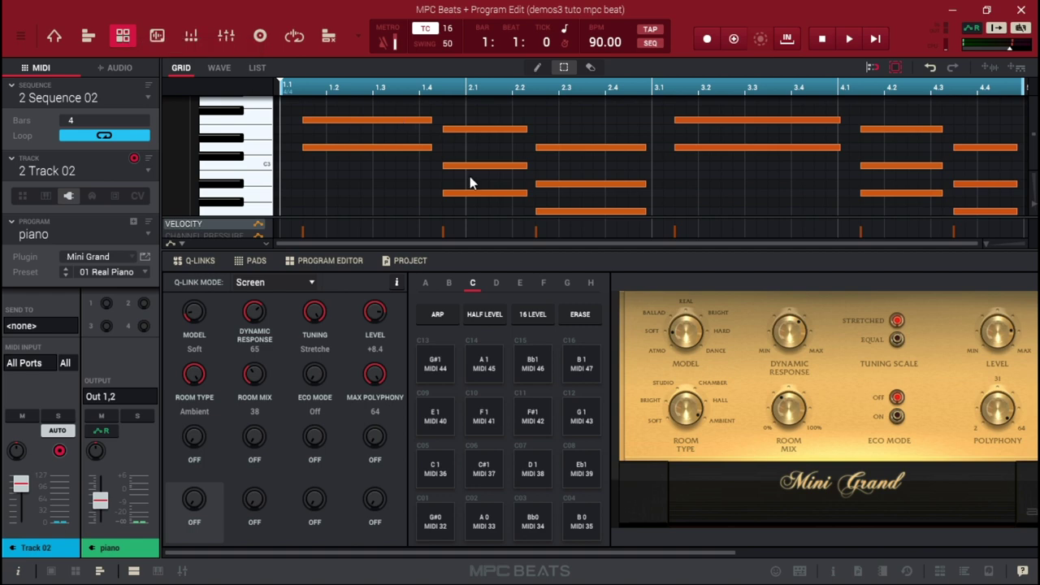
drag(617, 553, 775, 553)
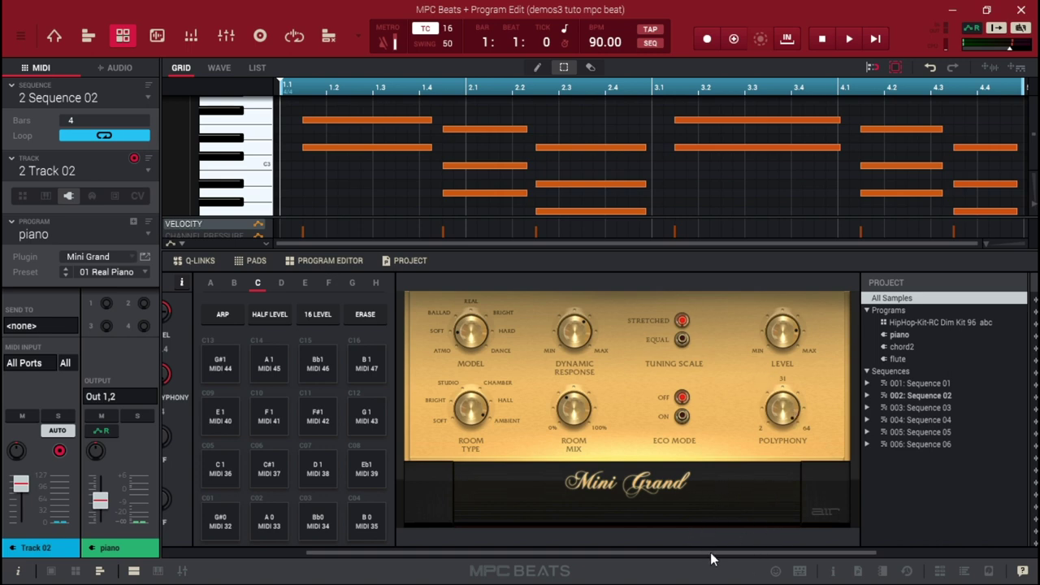
drag(709, 552, 476, 551)
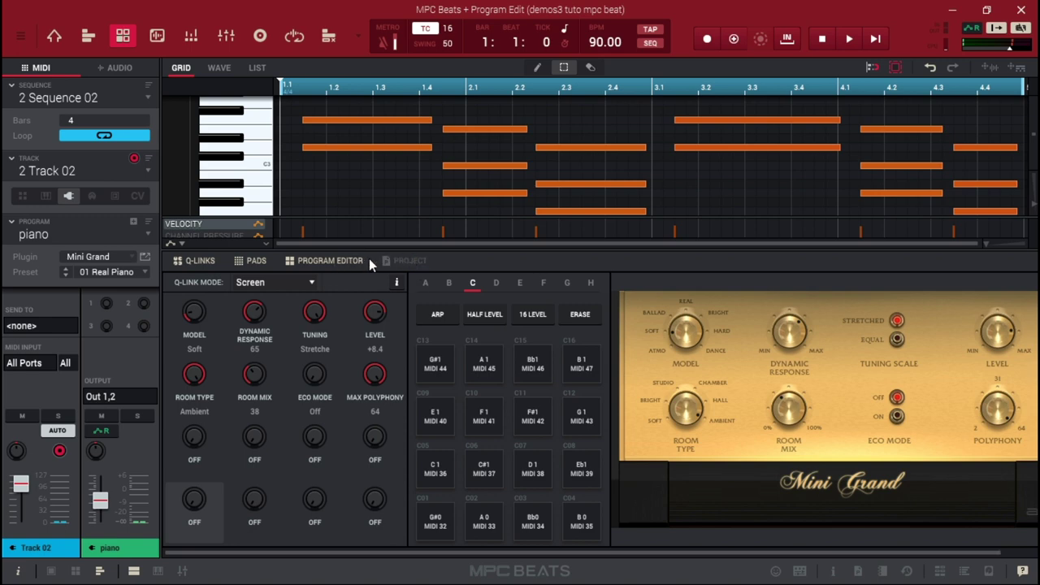
click(340, 262)
Return to the main mode and check the available Pad Perform types, leaving the type Off.
click(52, 36)
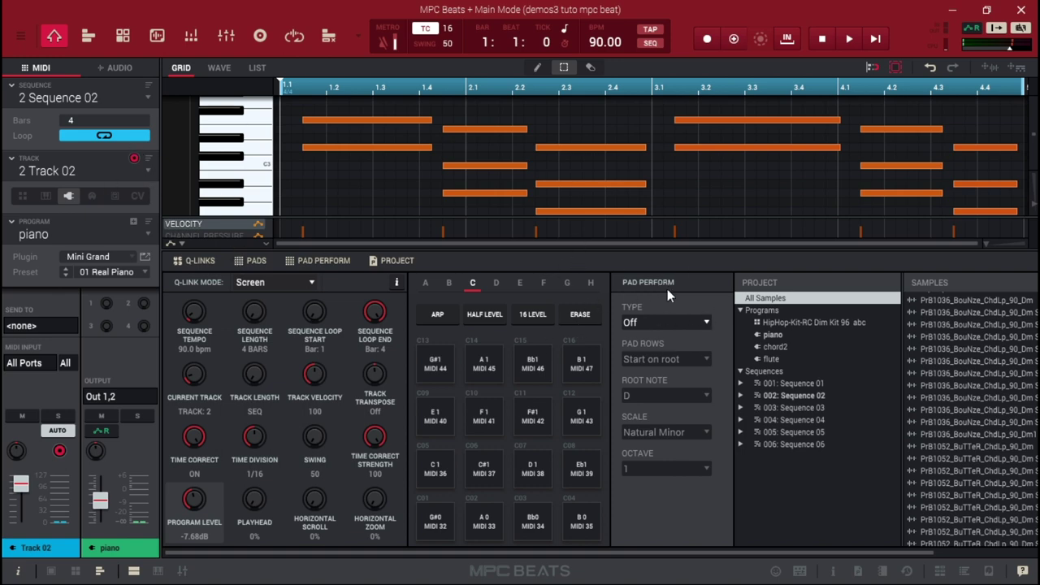
click(703, 324)
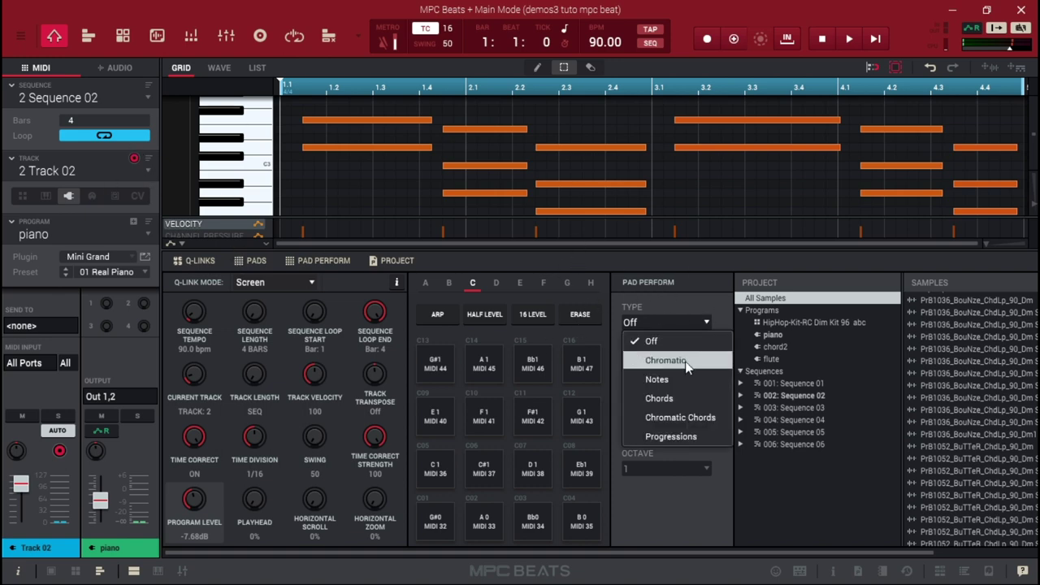
click(690, 331)
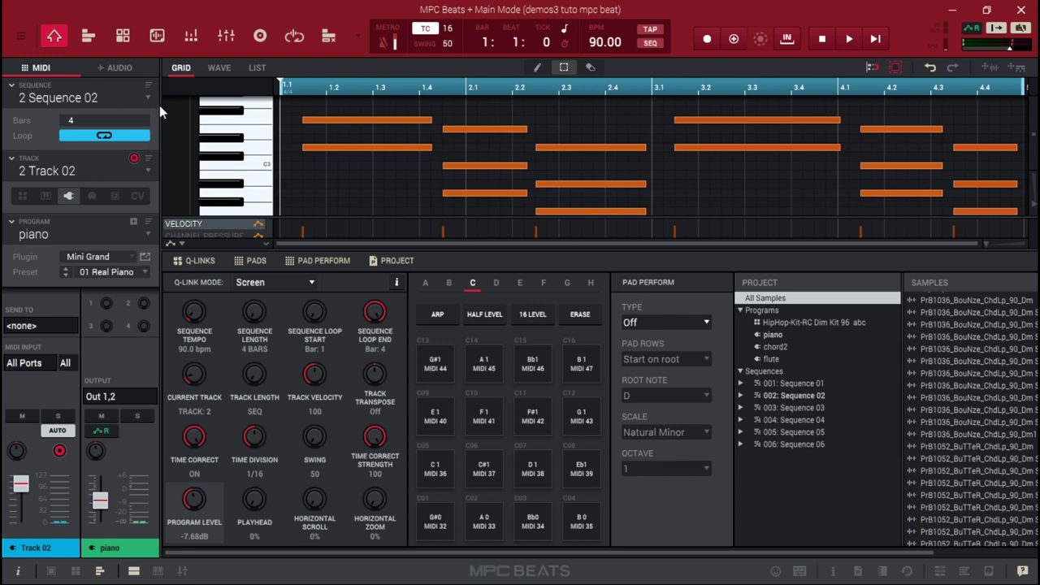
Play Sequence 02, then switch to Sequence 03 and play it with Track 02's piano notes in view.
key(space)
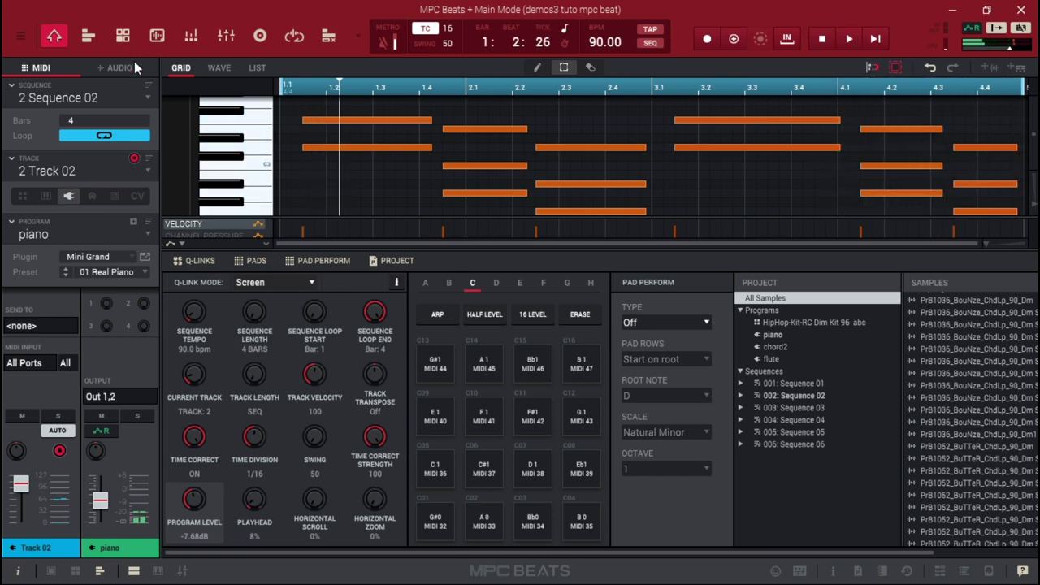
click(149, 94)
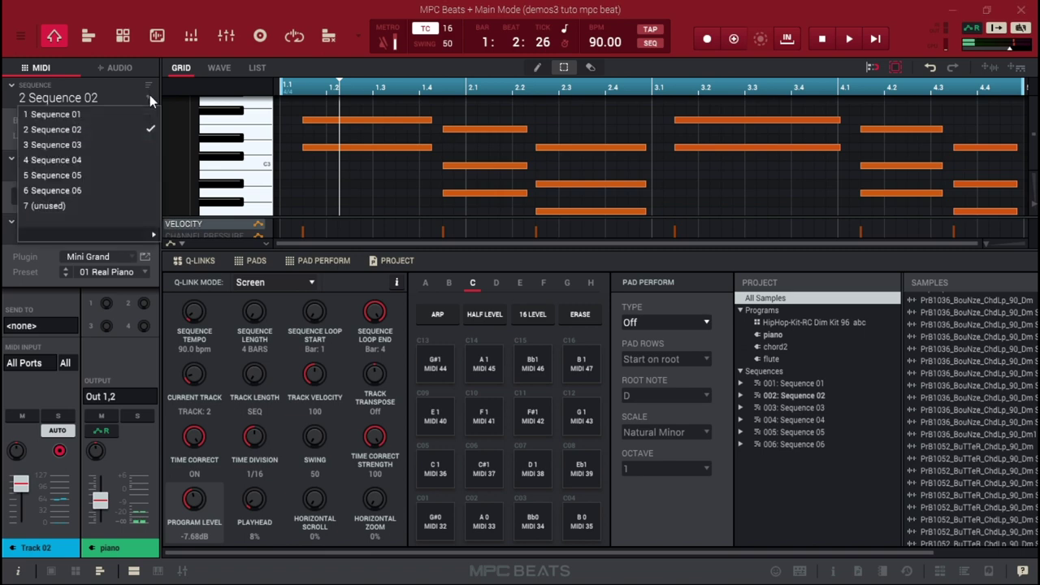
click(133, 152)
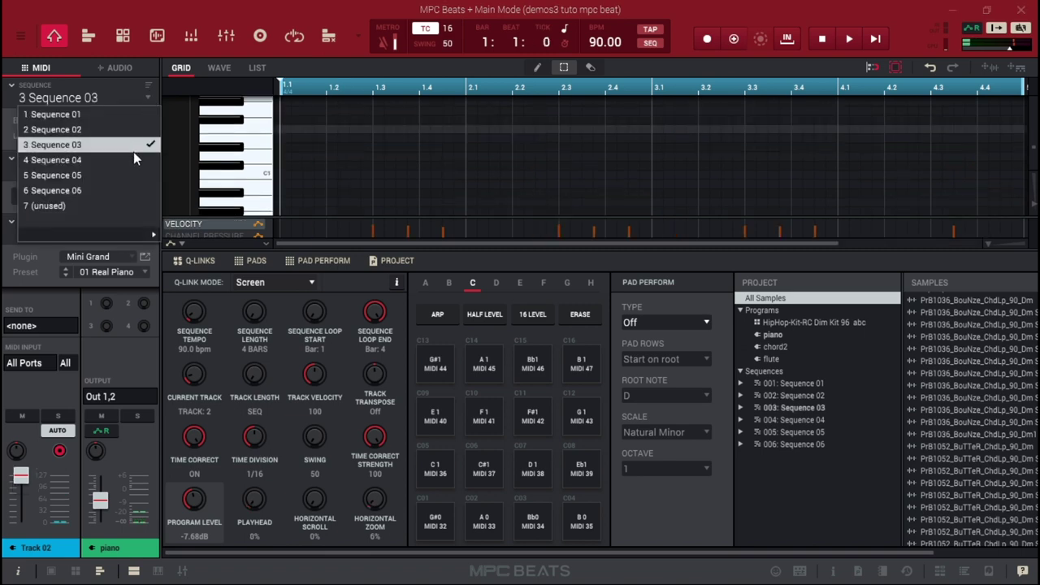
key(space)
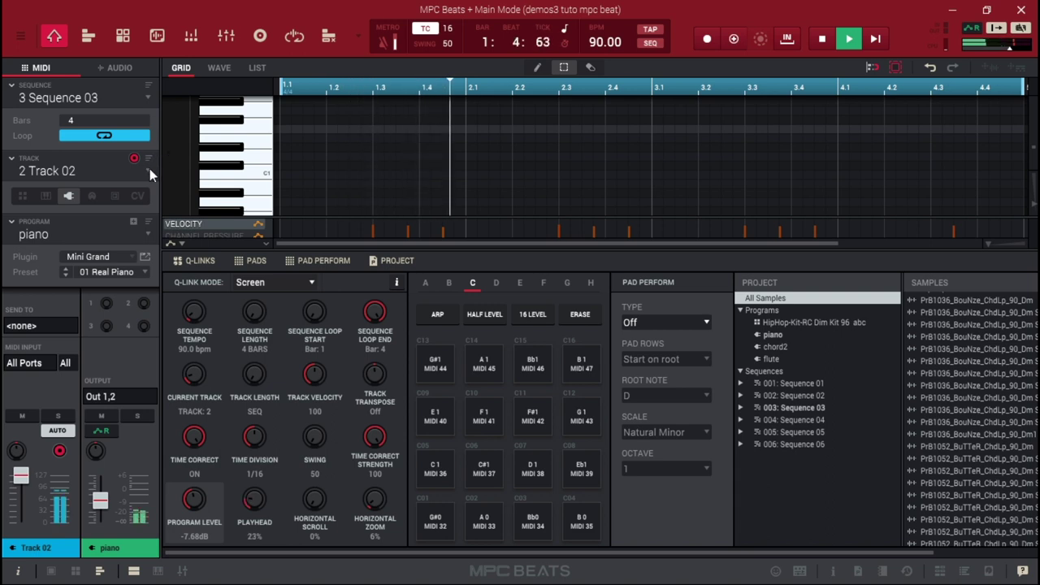
click(150, 169)
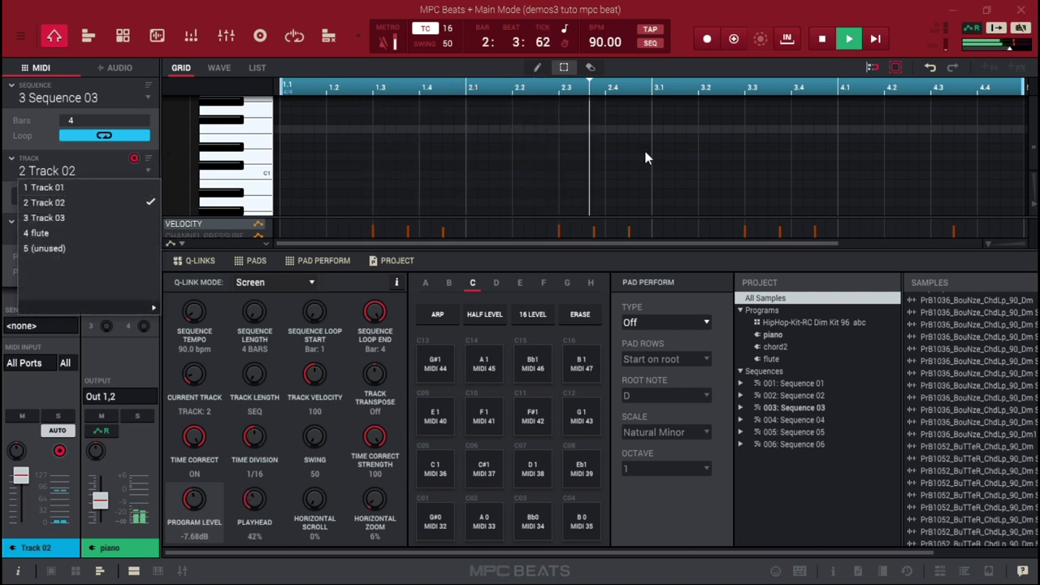
drag(1035, 154, 1034, 142)
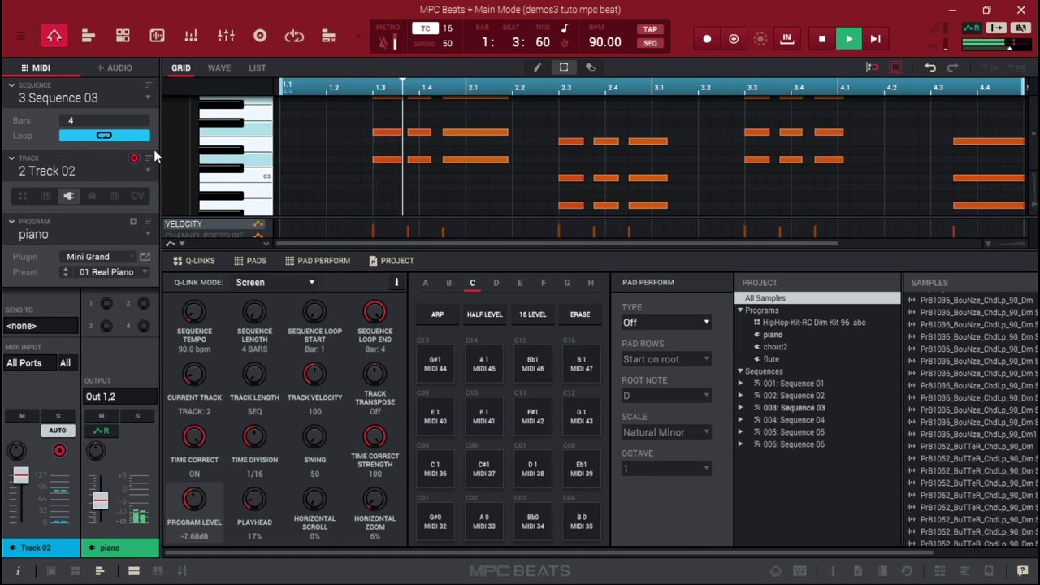
Switch playback to Sequence 04 and, after listening to it, to Sequence 05.
click(146, 96)
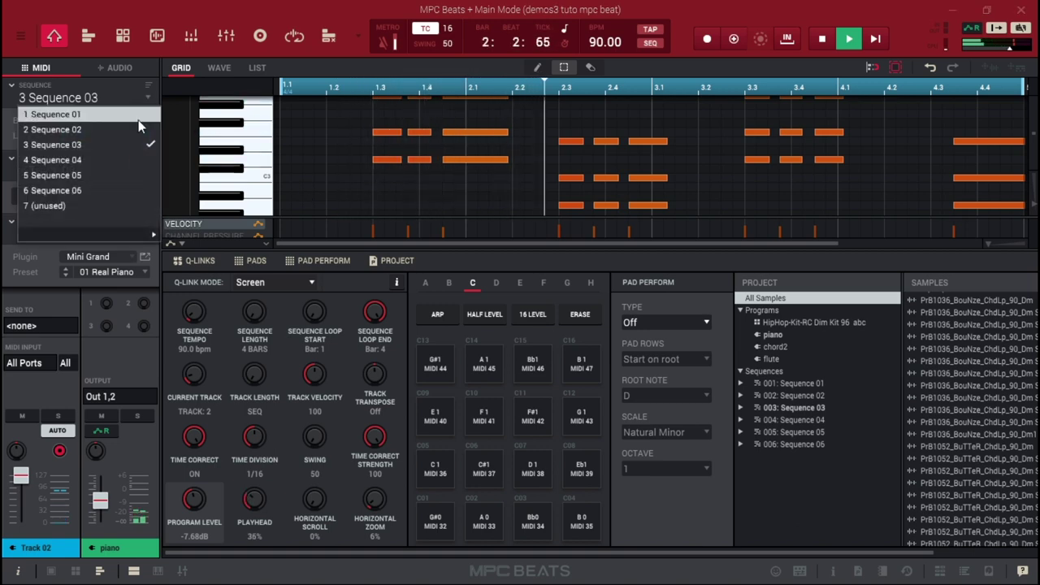
click(134, 160)
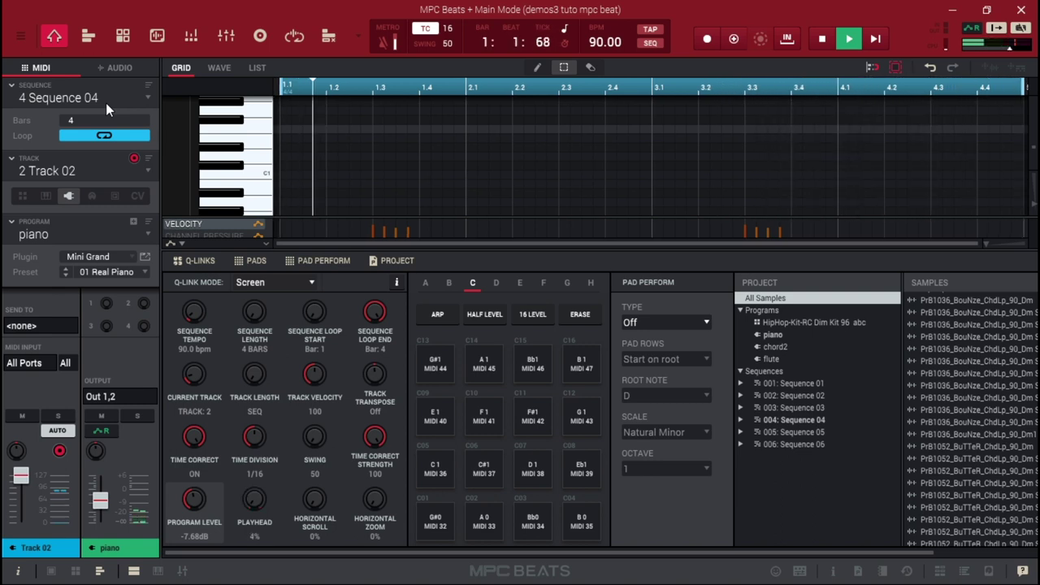
click(147, 97)
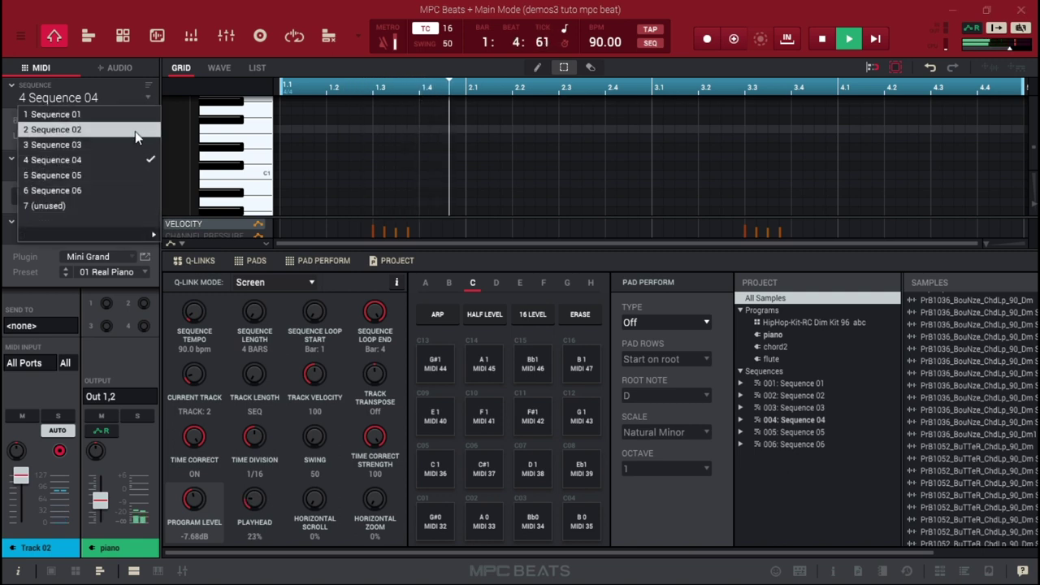
click(143, 174)
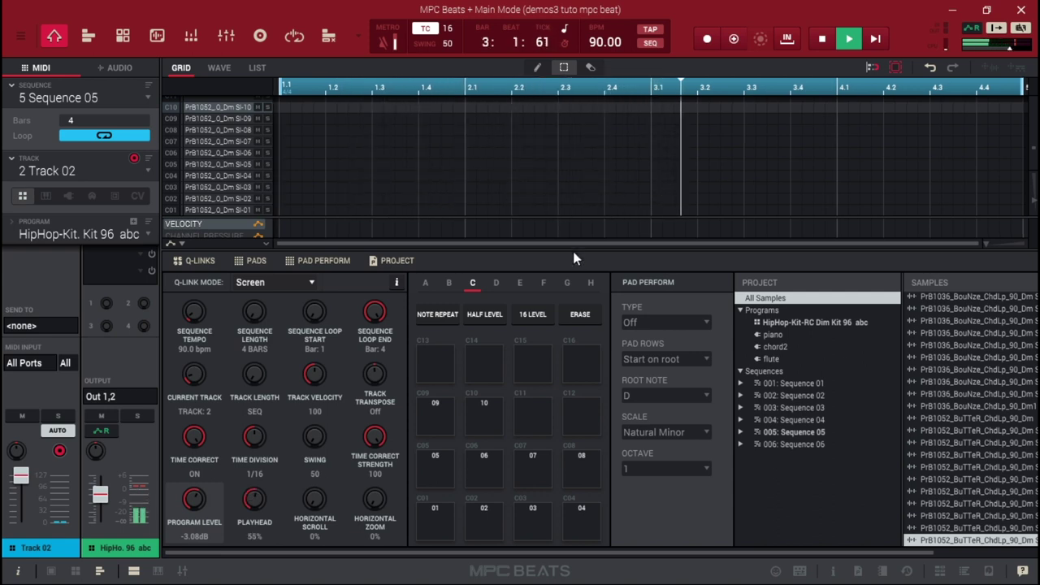
Show pad bank A and select Track 01 of Sequence 05 to display its drum notes.
click(424, 282)
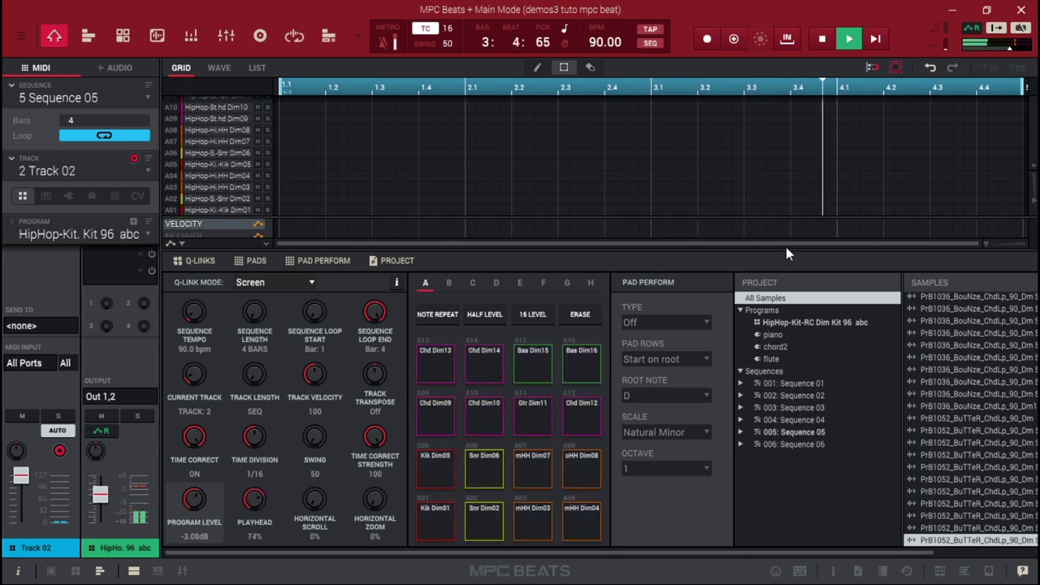
click(149, 170)
click(134, 185)
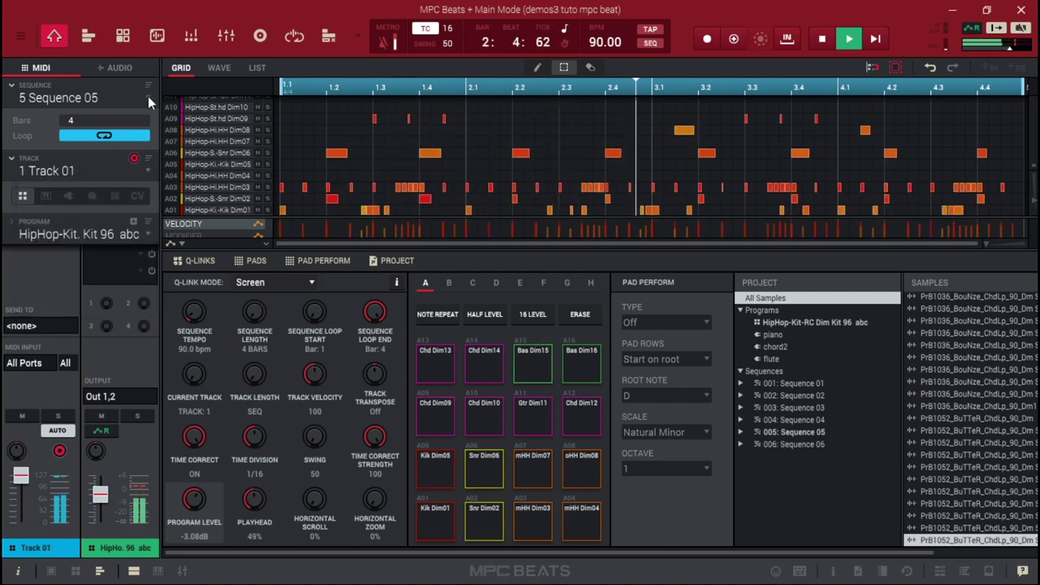
Switch playback to Sequence 06, listen to it with Track 01's drum notes in view, and stop.
click(149, 96)
click(138, 190)
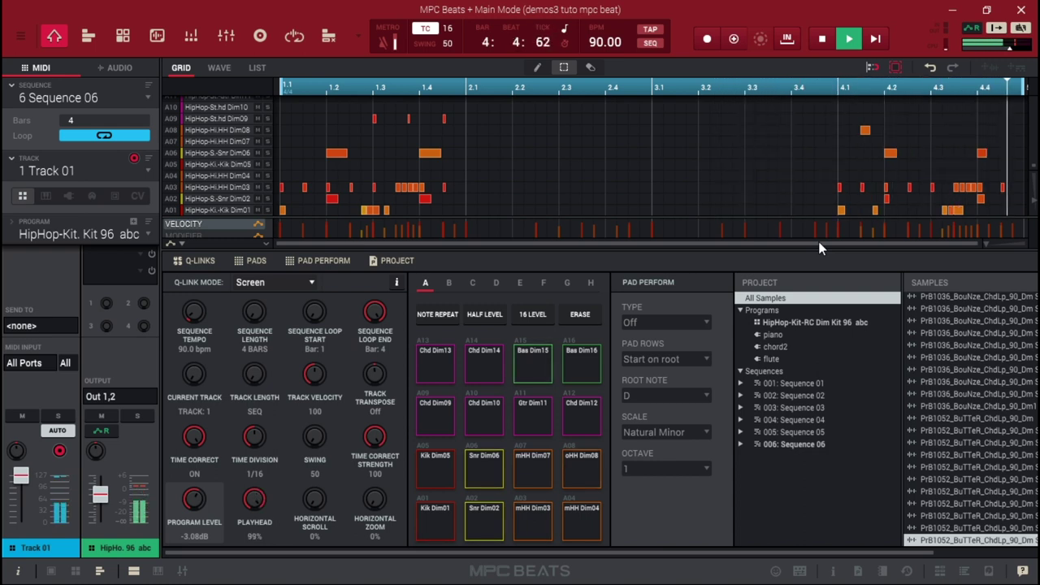
key(space)
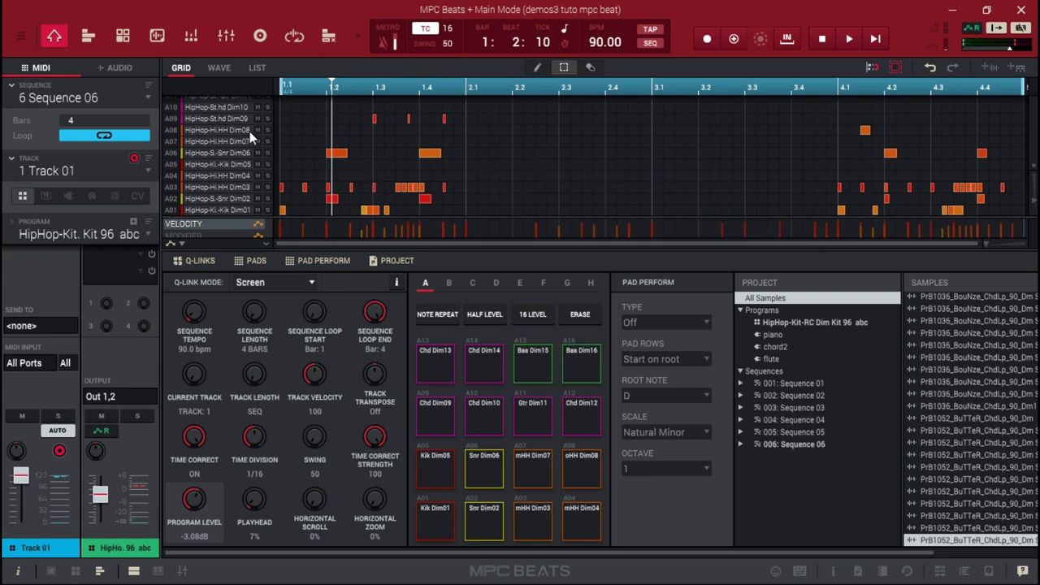
Select Sequence 04 and play it through with Track 01's drum notes in view.
click(148, 97)
click(126, 160)
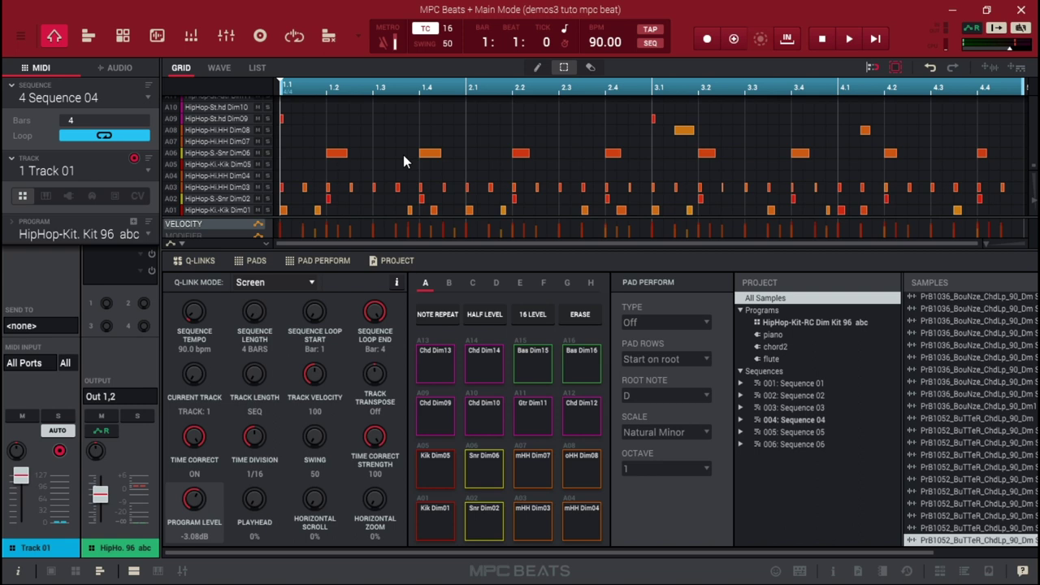
key(space)
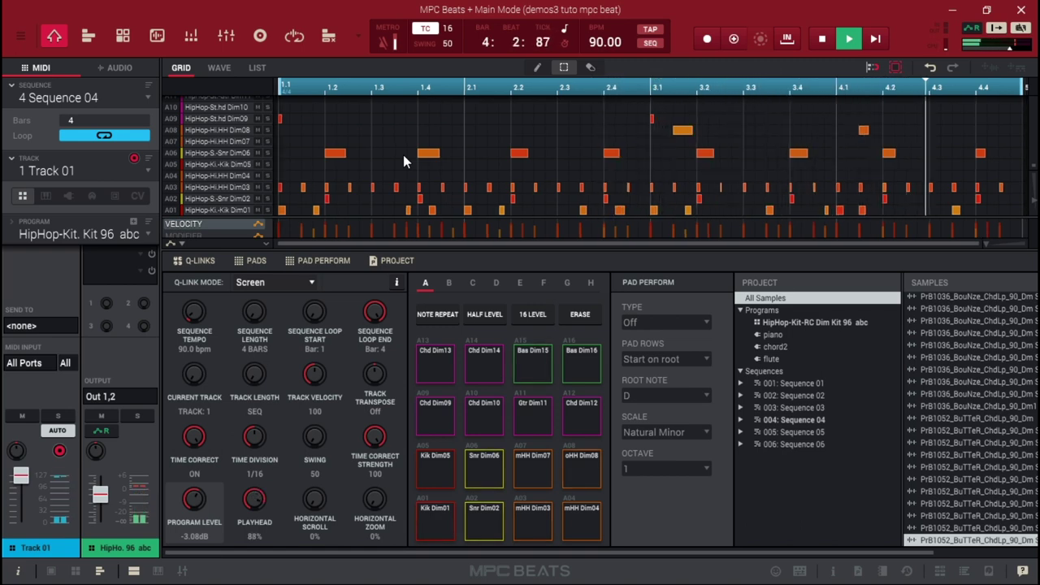
key(space)
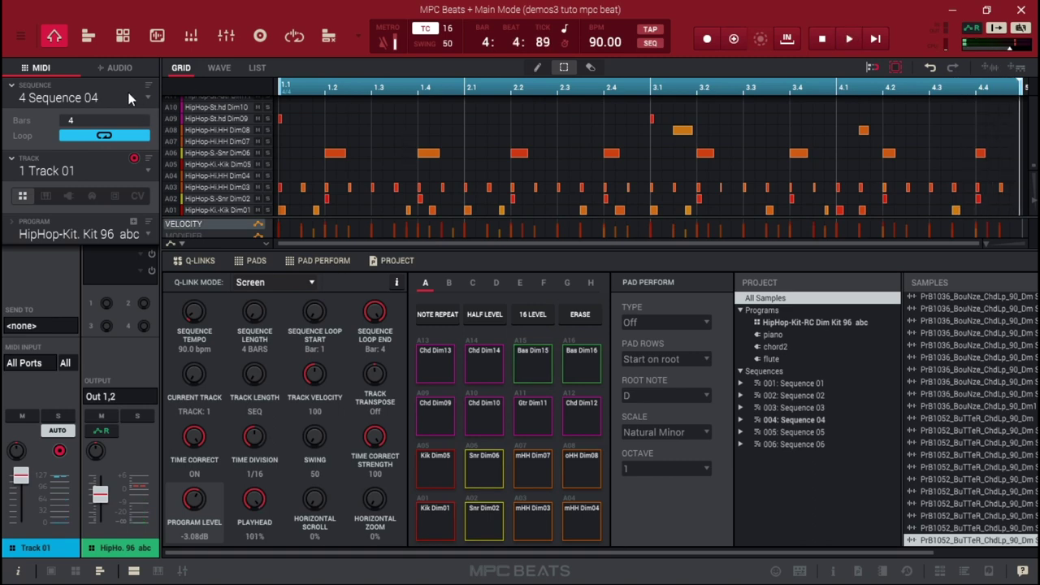
Copy Sequence 04 into unused sequence slot 7 under the name Sequence 07 and play the copy.
click(21, 38)
mouse_move(55, 74)
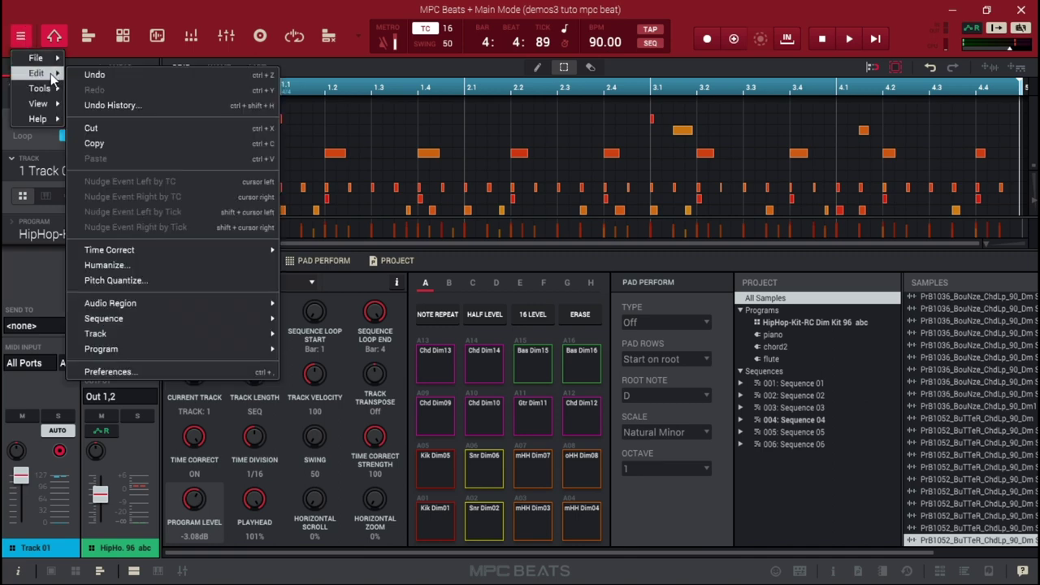
mouse_move(152, 322)
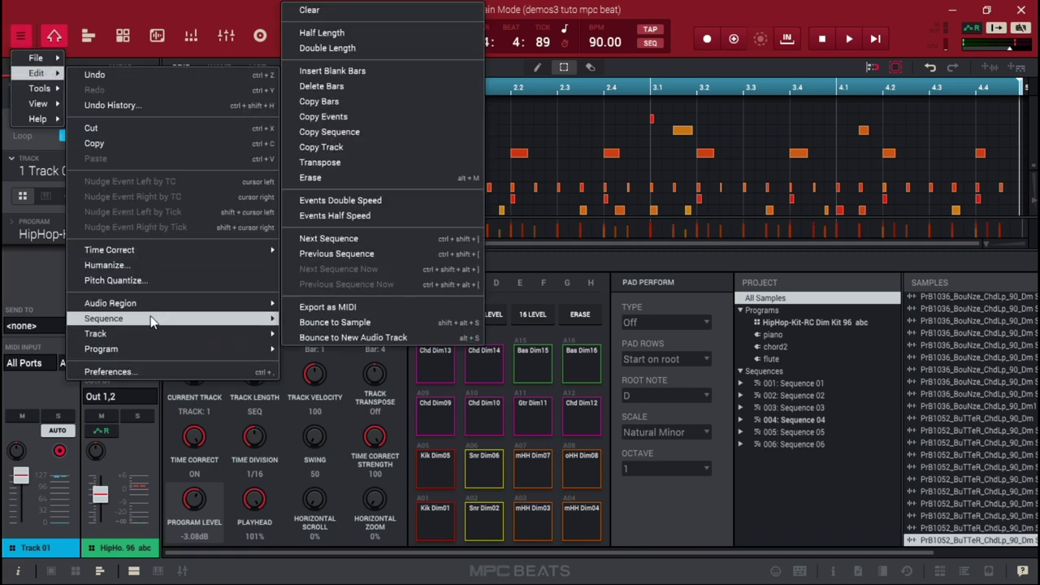
click(344, 134)
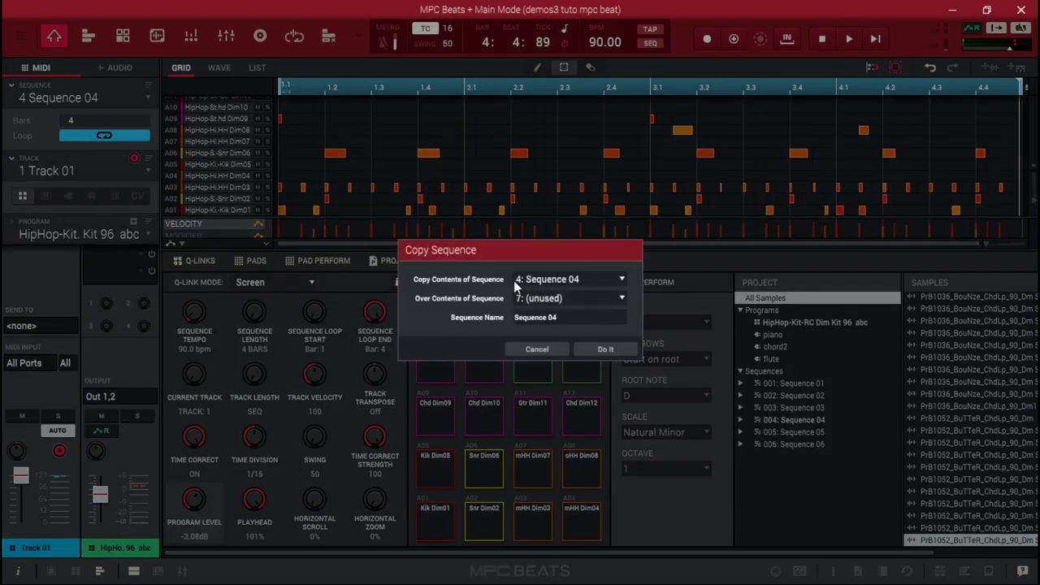
click(553, 299)
click(437, 280)
click(557, 300)
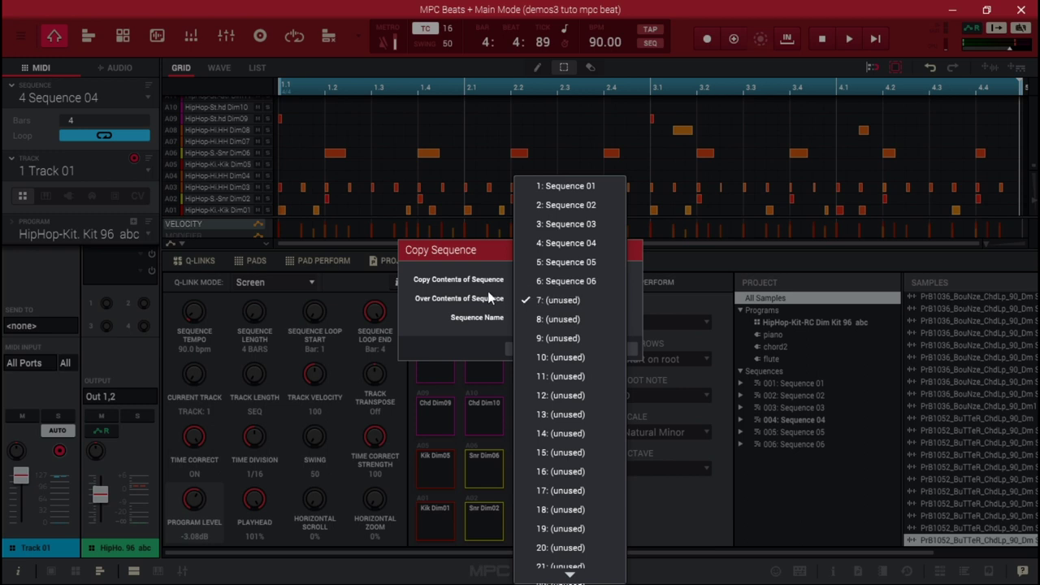
click(553, 300)
click(558, 317)
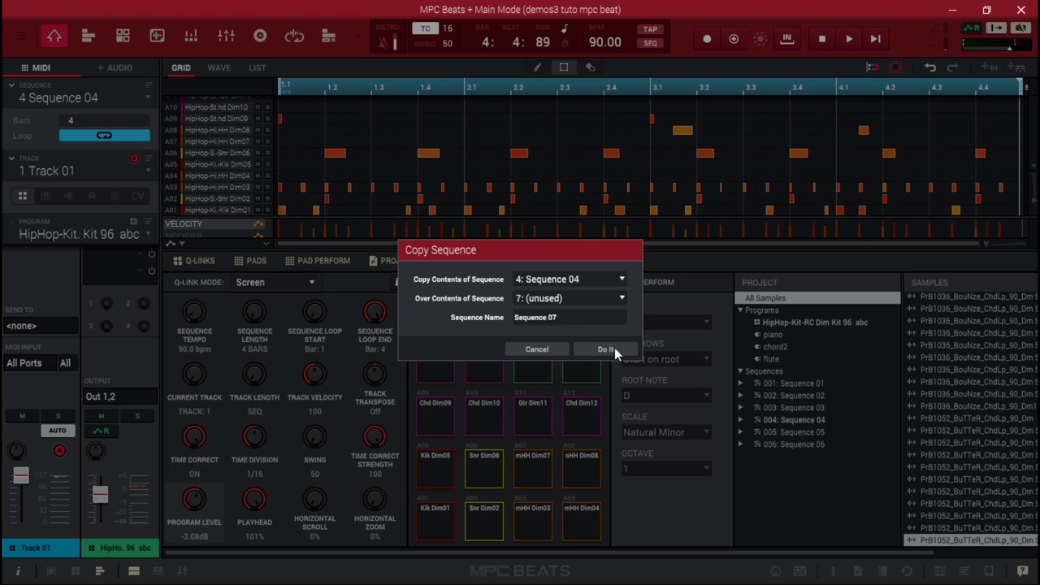
click(599, 349)
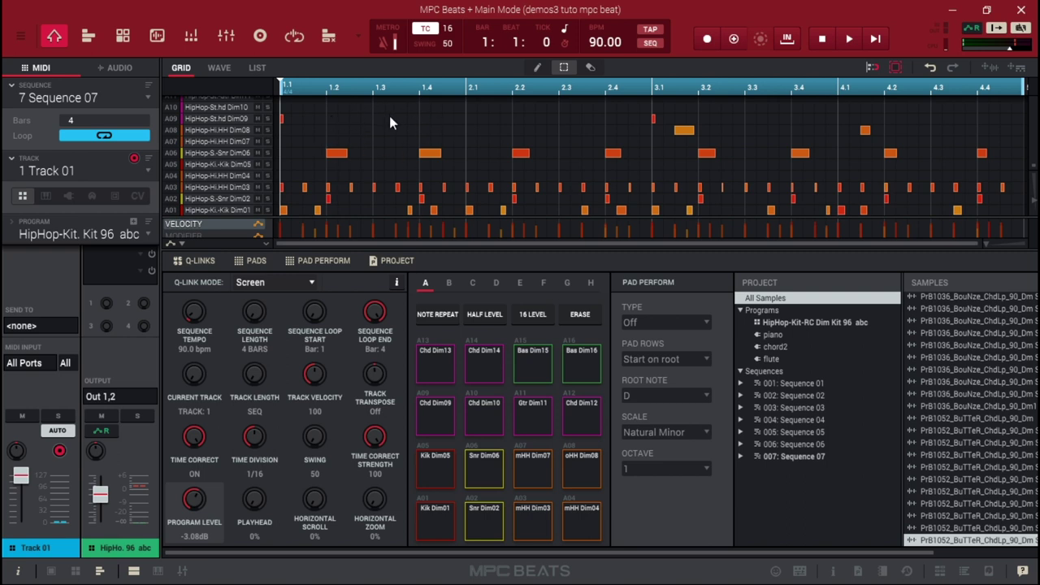
key(space)
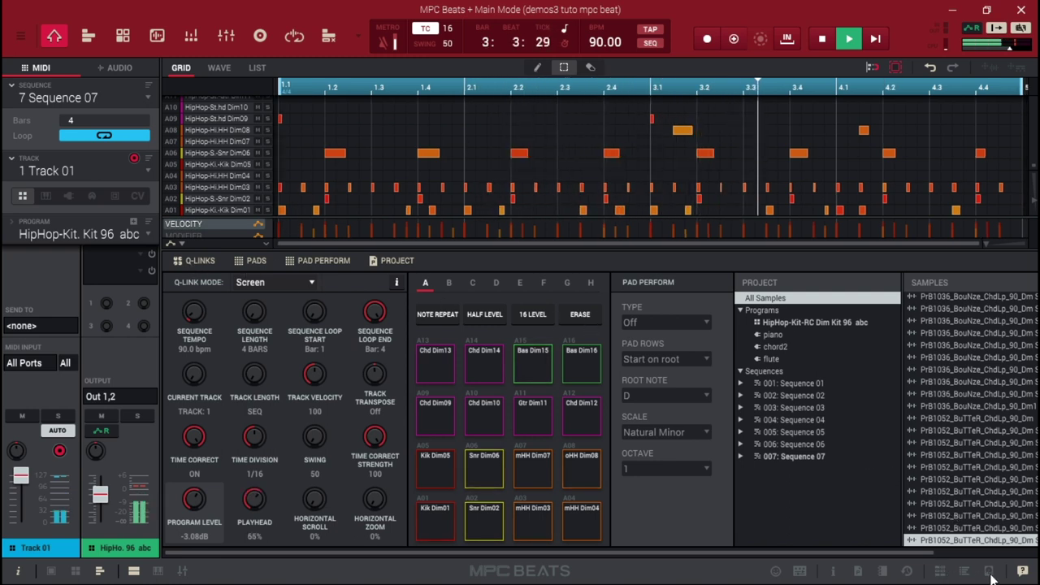
key(space)
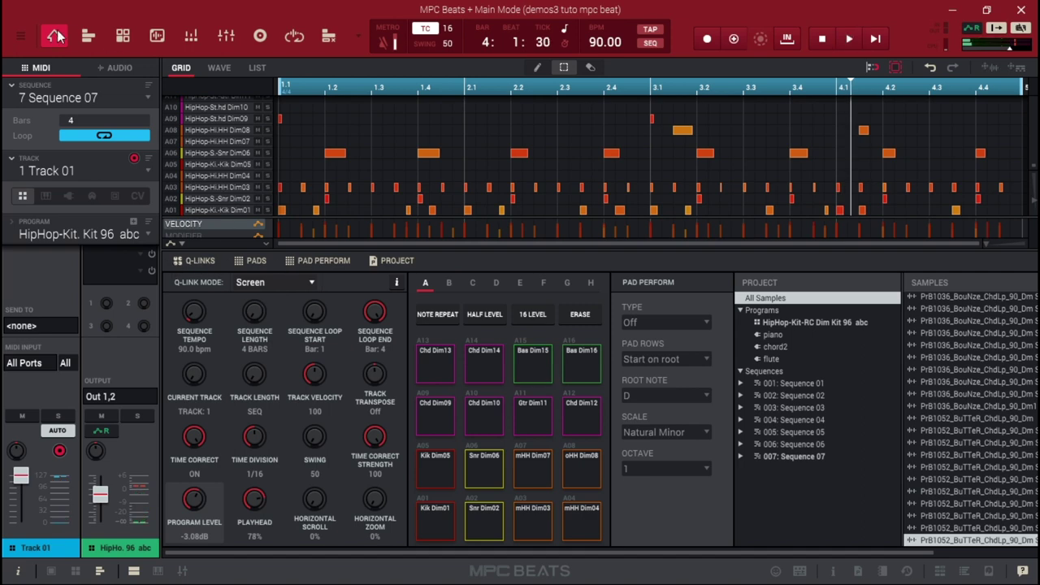
In Track View, delete all of Track 01's notes on pads A01 to A03 in Sequence 07.
click(86, 37)
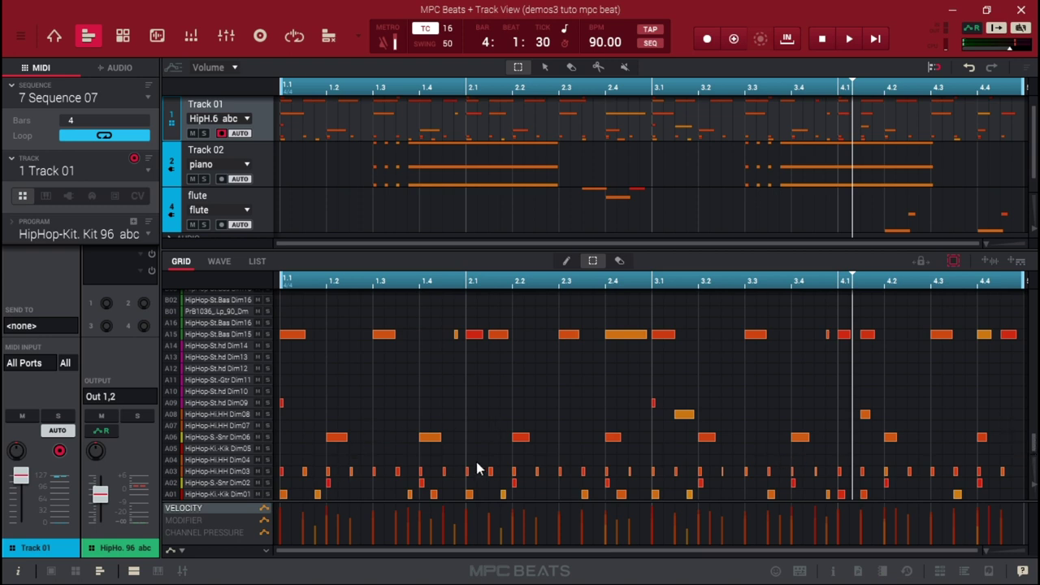
drag(1004, 503, 267, 528)
key(Delete)
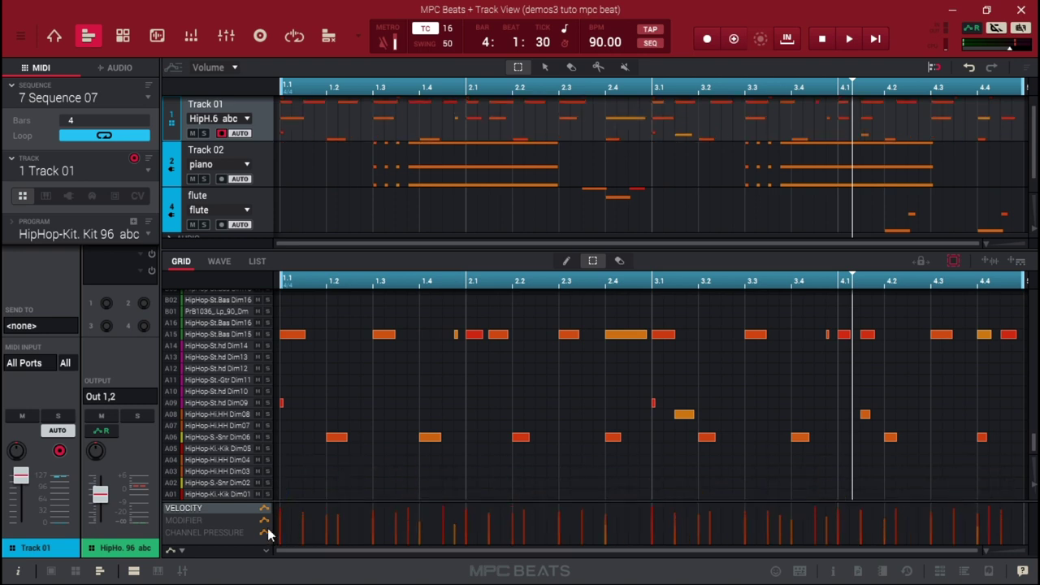
Play Sequence 07 and delete Track 01's snare notes on pad A06 and hi-hat notes on pad A08.
key(space)
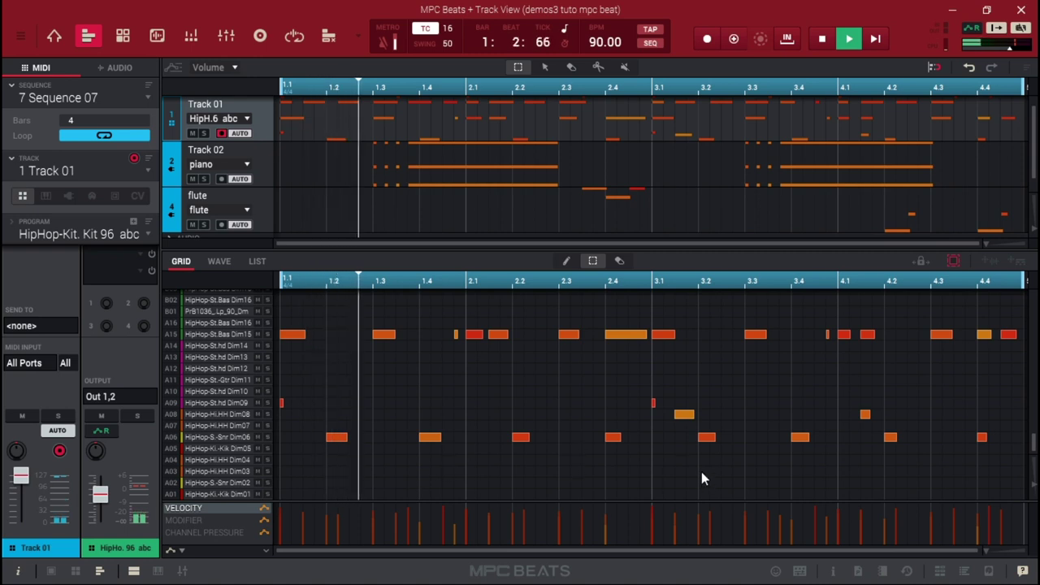
key(space)
drag(1007, 425, 299, 460)
key(space)
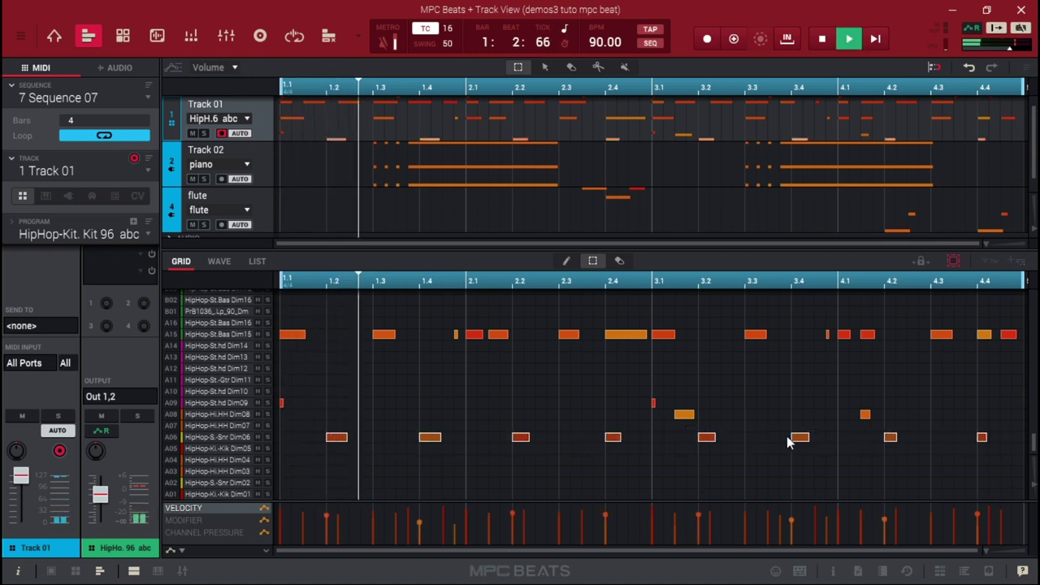
key(Delete)
drag(911, 413, 665, 419)
key(Delete)
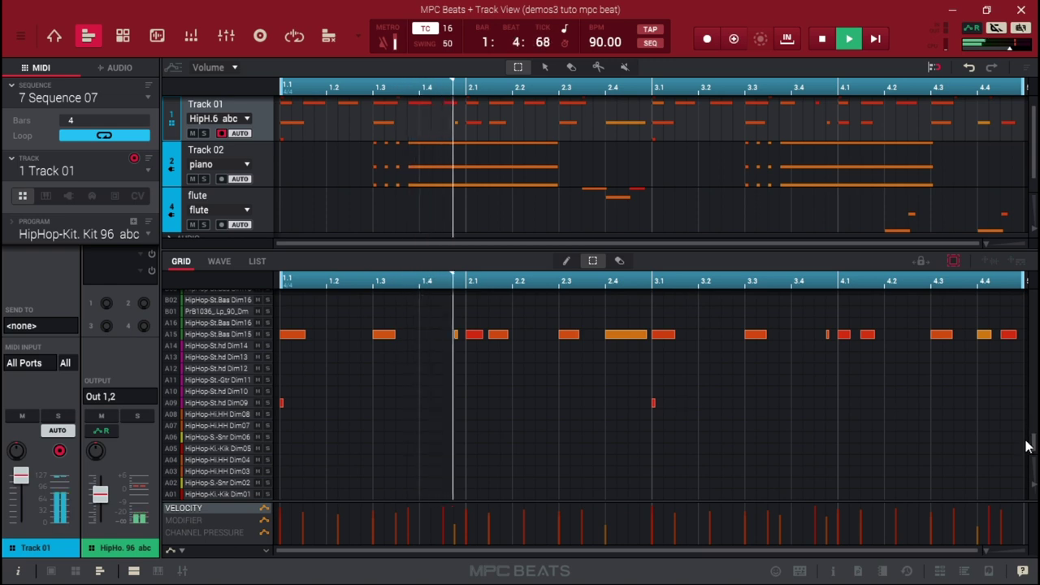
Audition the B06 and A15 pad rows in the grid and listen to the remaining notes of Sequence 07.
scroll(1034, 447, up, 1)
scroll(1033, 447, up, 2)
key(space)
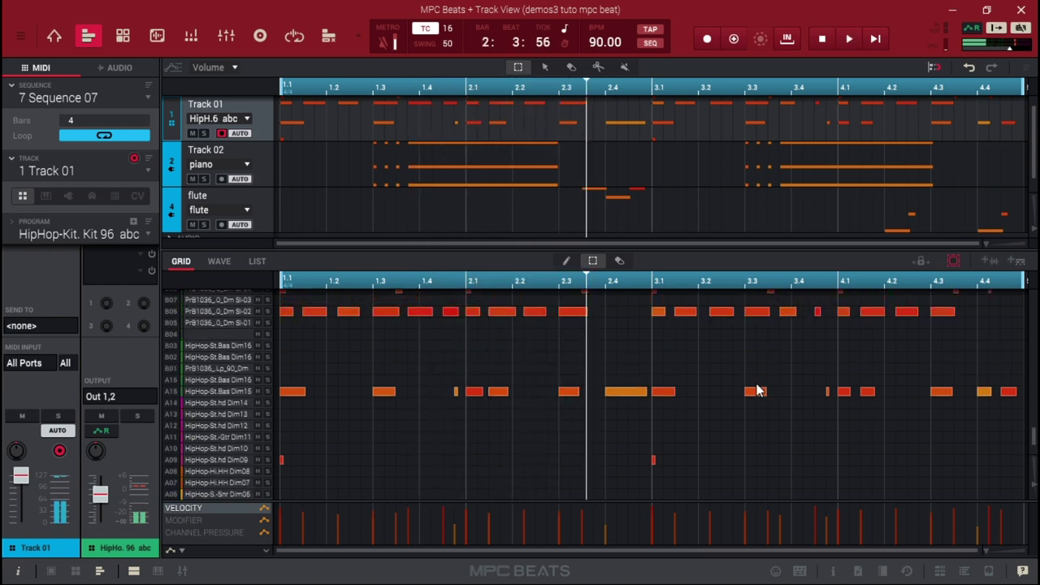
click(171, 314)
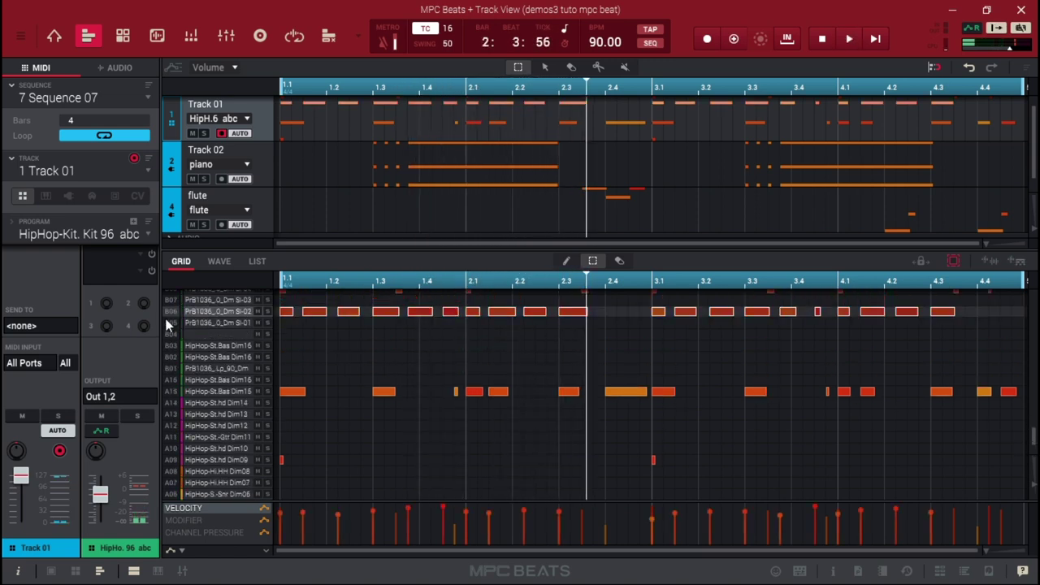
click(168, 391)
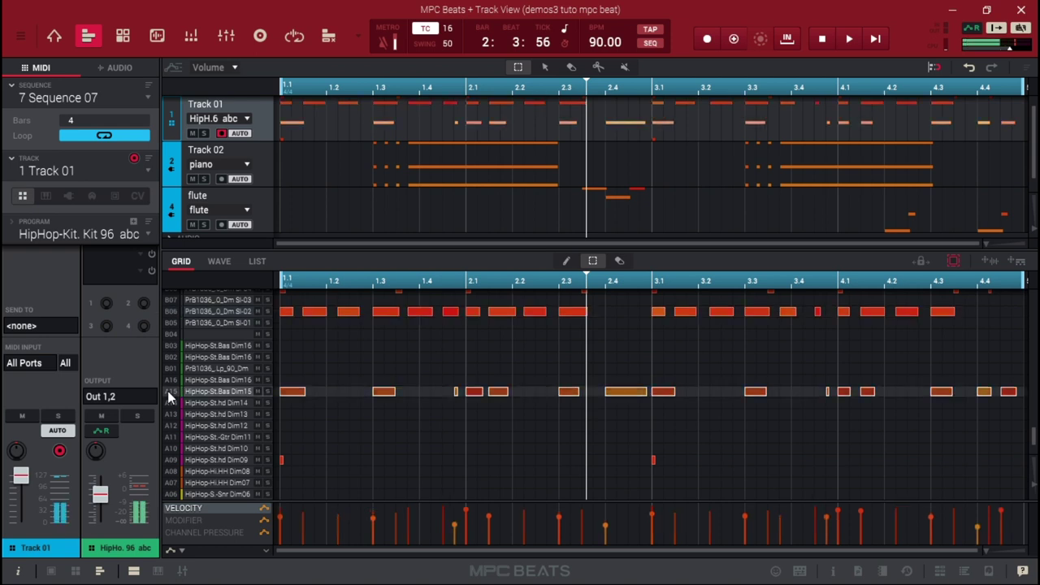
key(space)
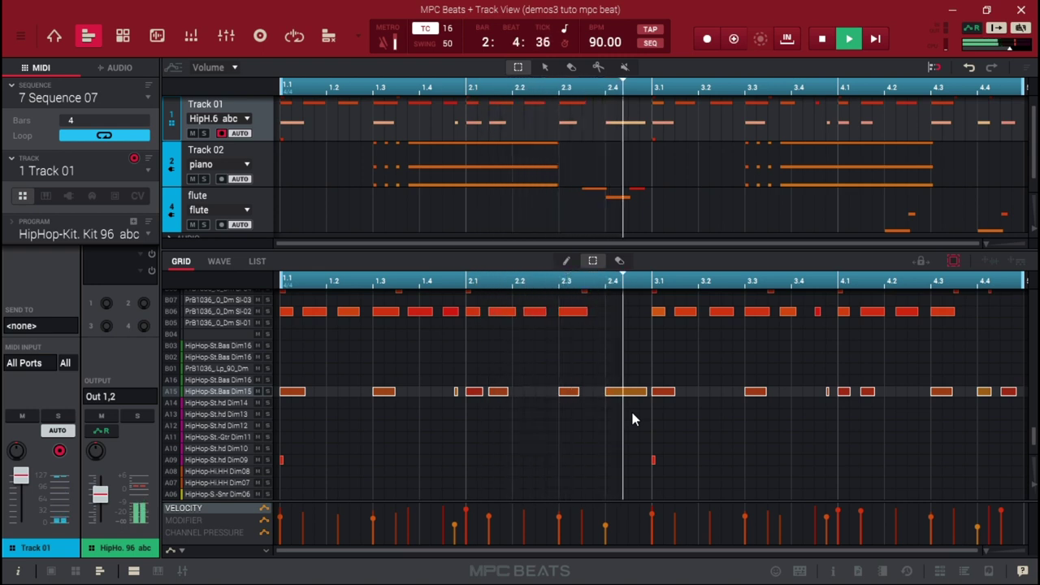
key(space)
Delete the A15 bass notes before beat 2.4 in Sequence 07, check the playback and save the project.
drag(587, 370, 265, 404)
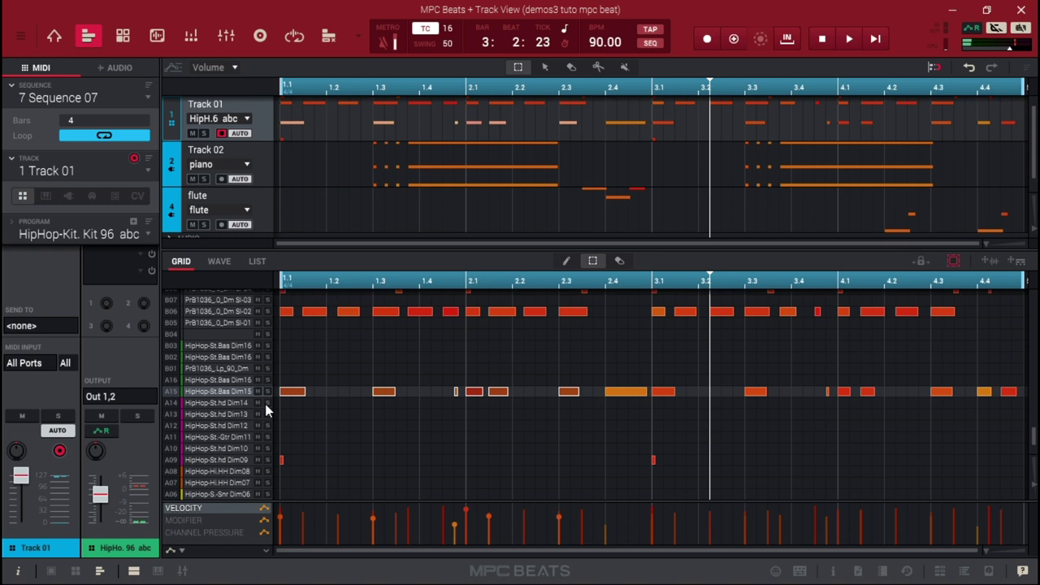
key(Delete)
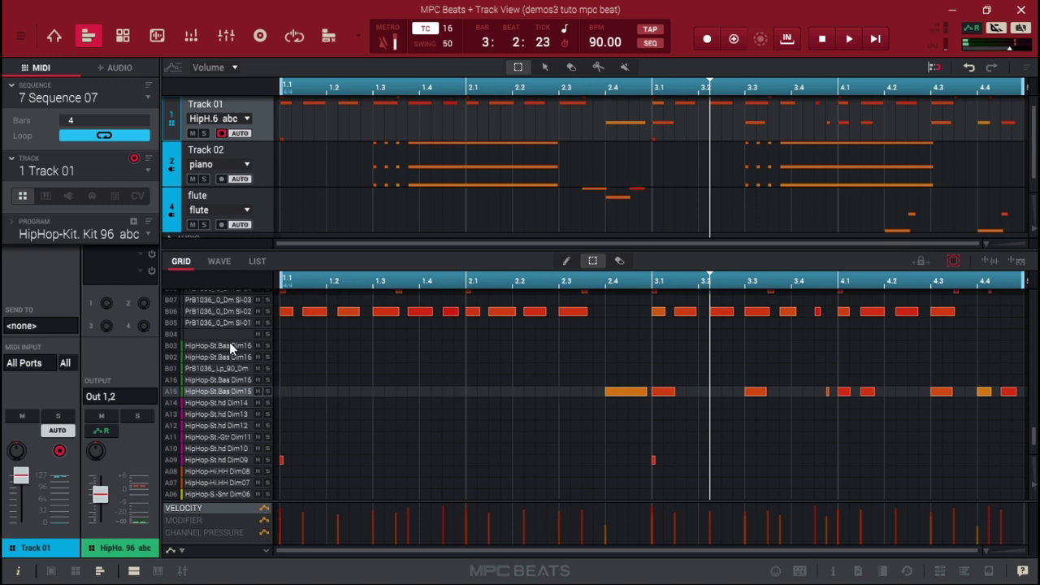
key(space)
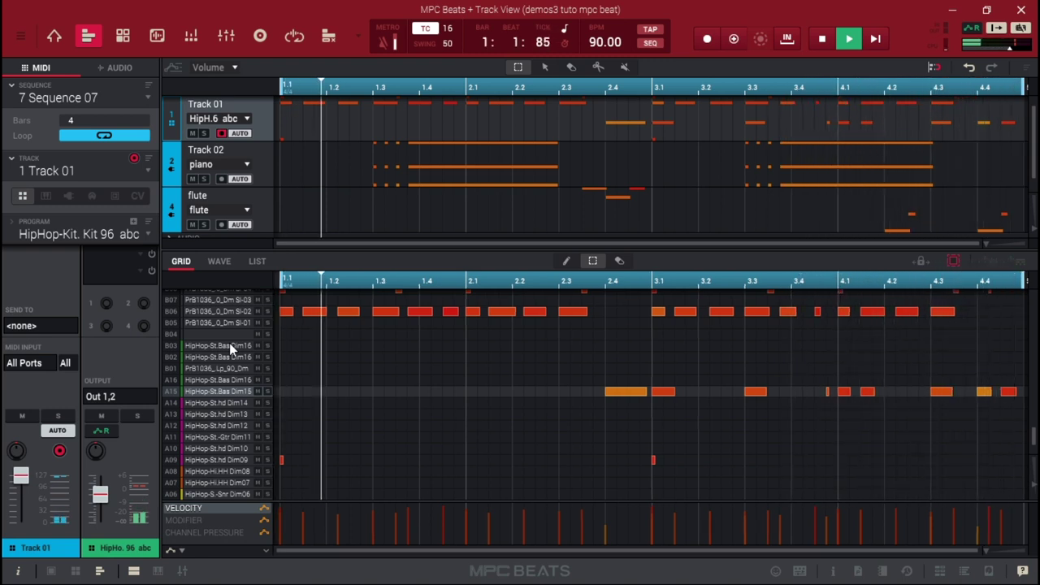
key(space)
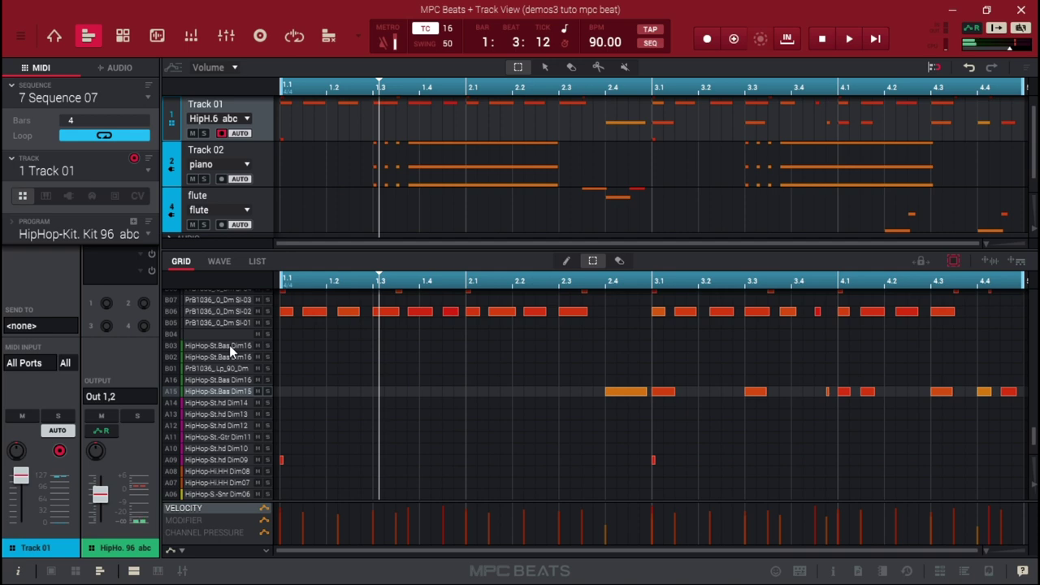
key(ctrl+s)
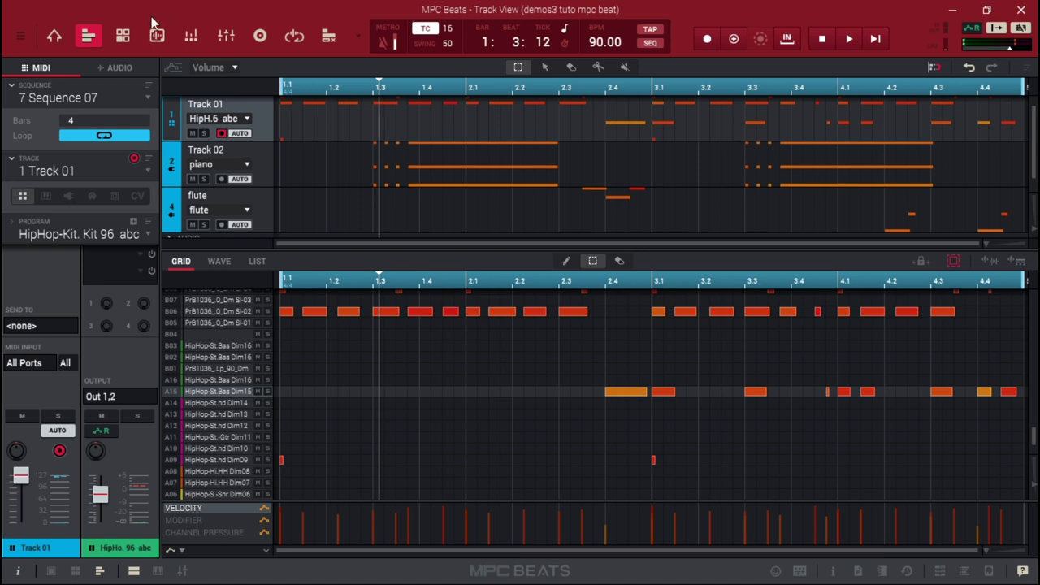
Open the Next Sequence mode and start playback from the Sequence 01 pad.
click(358, 38)
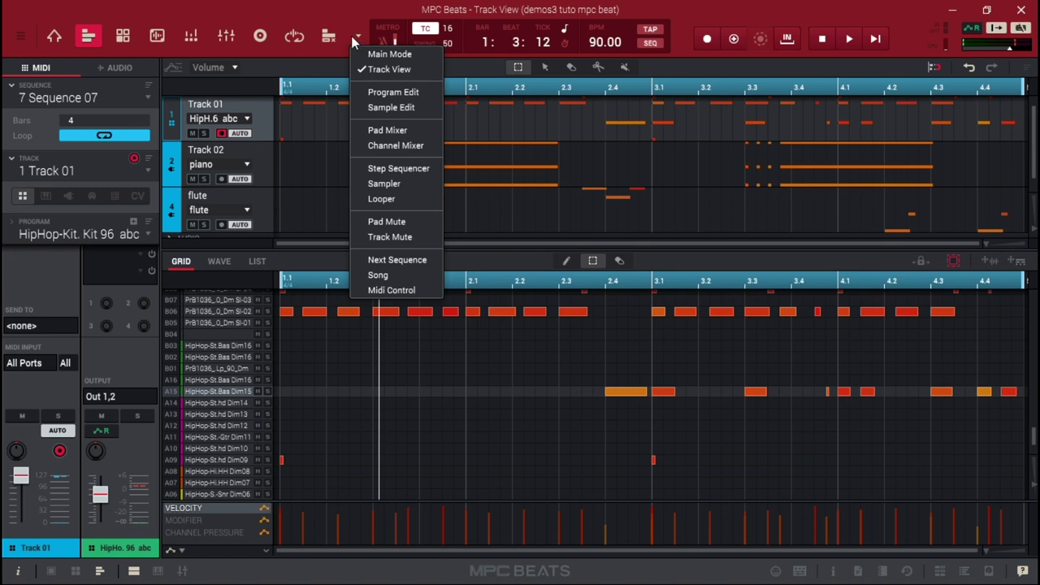
click(398, 260)
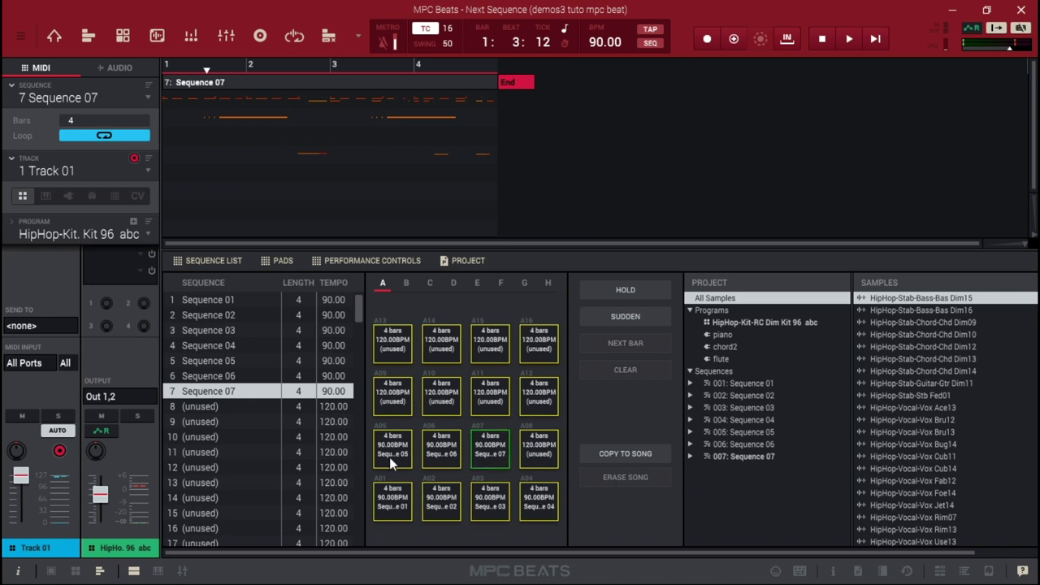
click(399, 509)
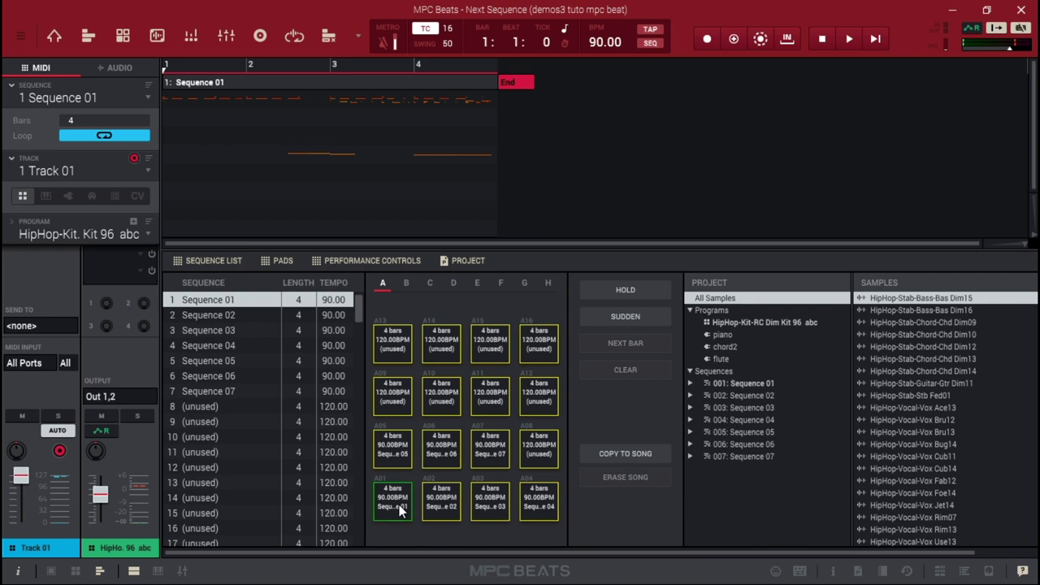
key(space)
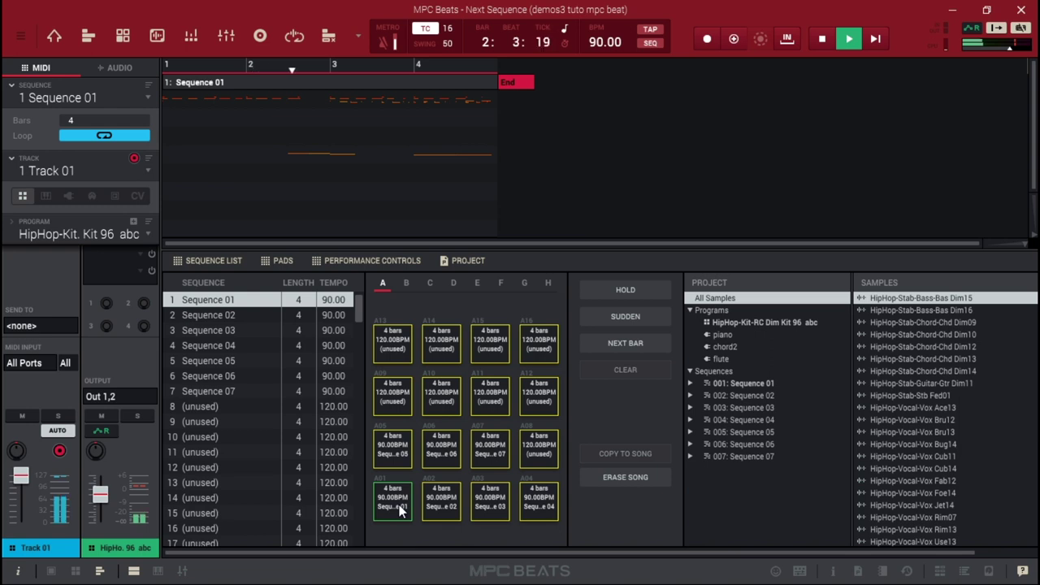
During playback, queue Sequence 02, Sequence 07, Sequence 06 and Sequence 05 one after another from their pads.
key(x)
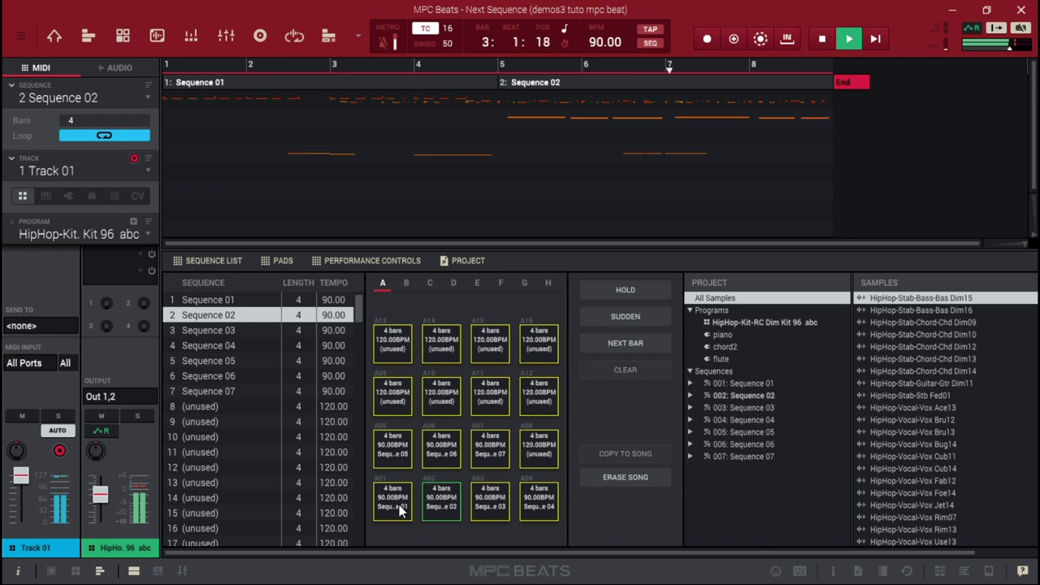
key(d)
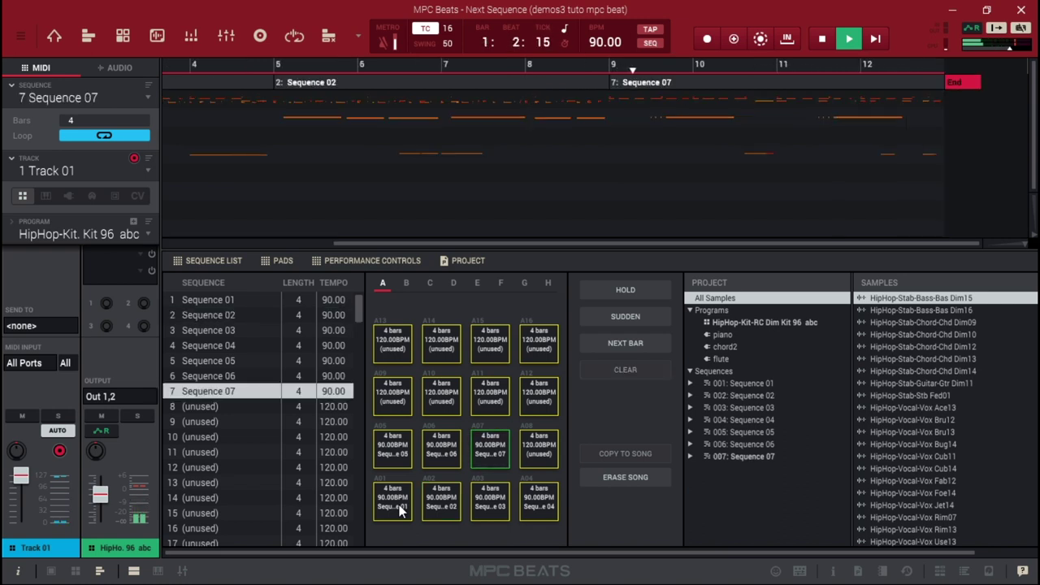
key(s)
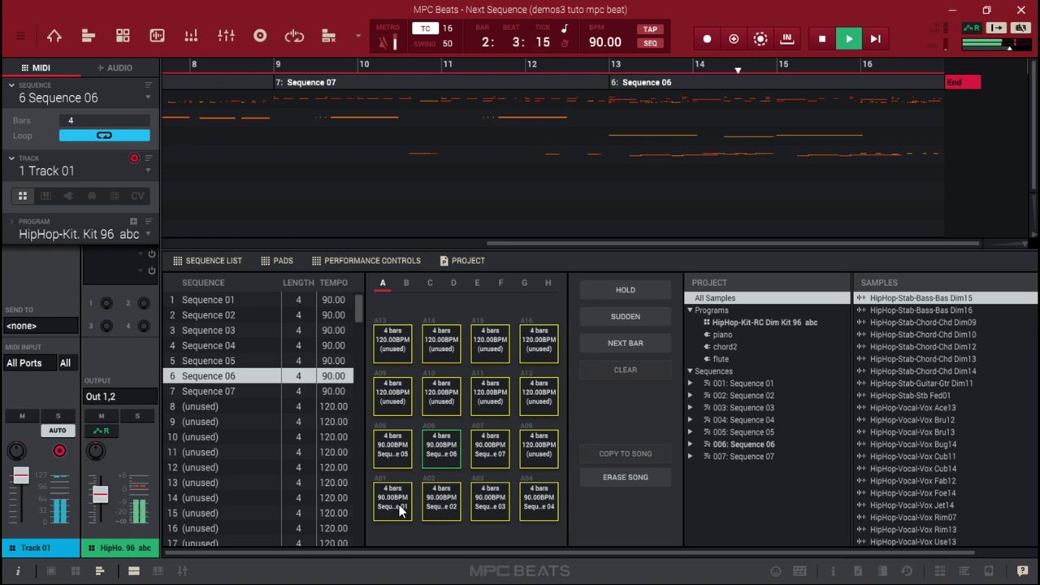
key(a)
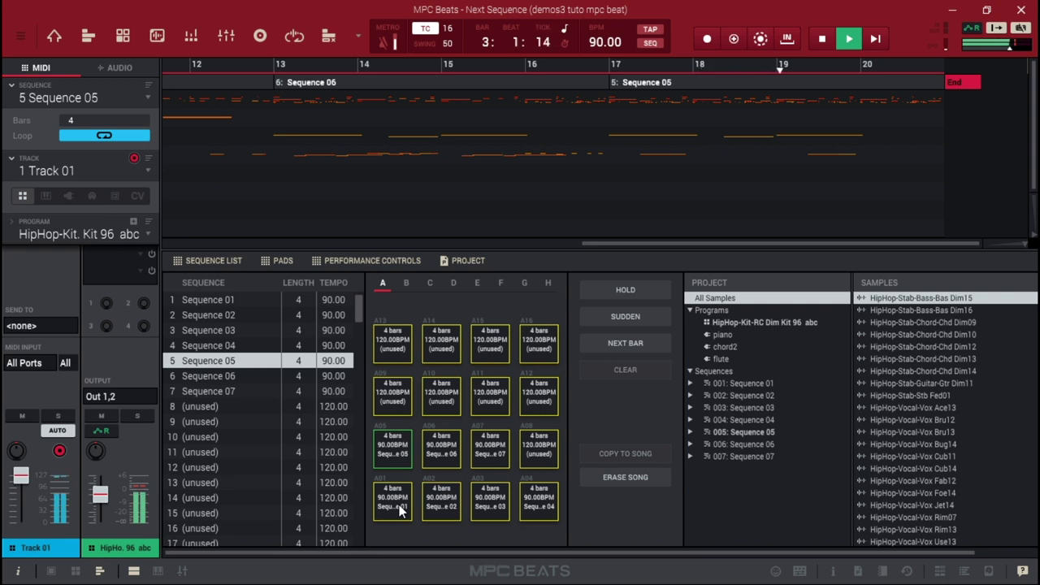
During playback, queue Sequence 04, Sequence 03, Sequence 02, Sequence 07 and Sequence 01 one after another.
key(v)
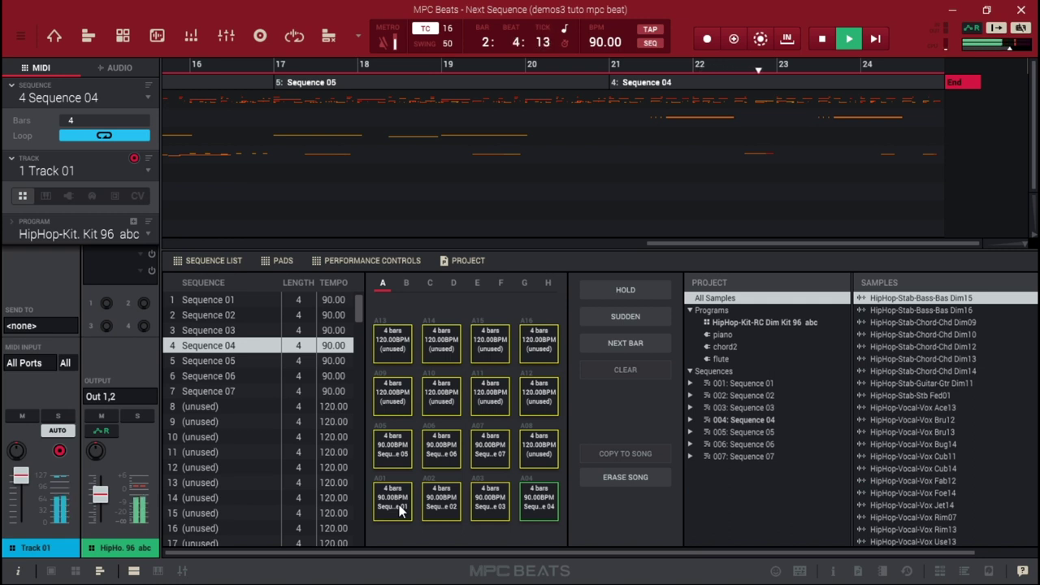
key(c)
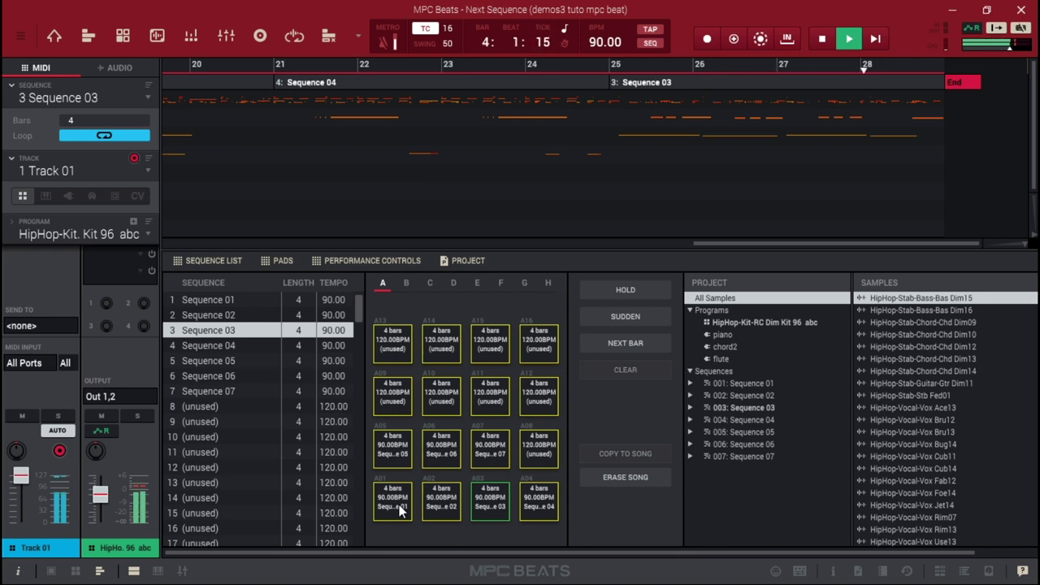
key(x)
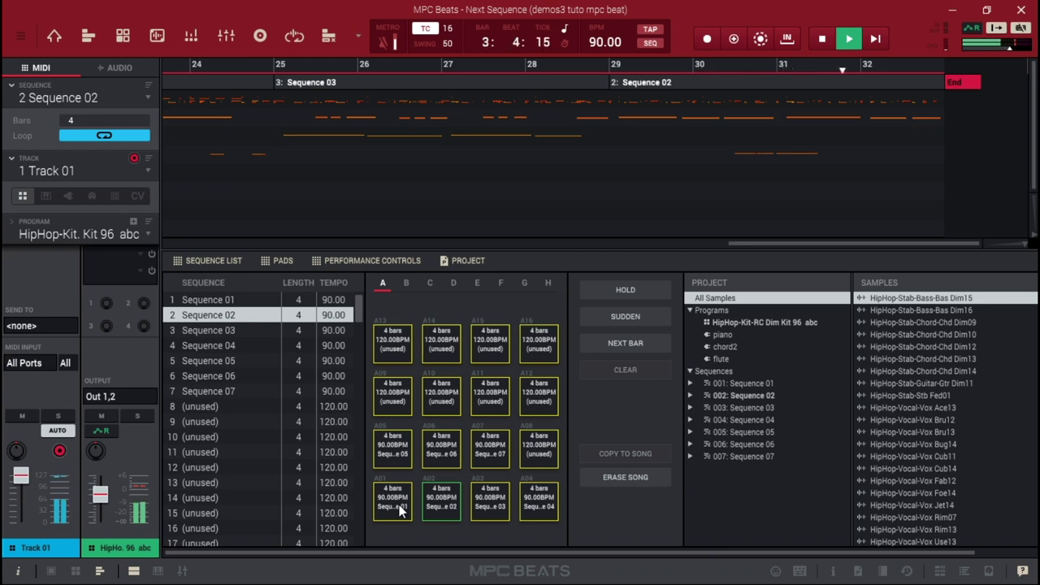
key(d)
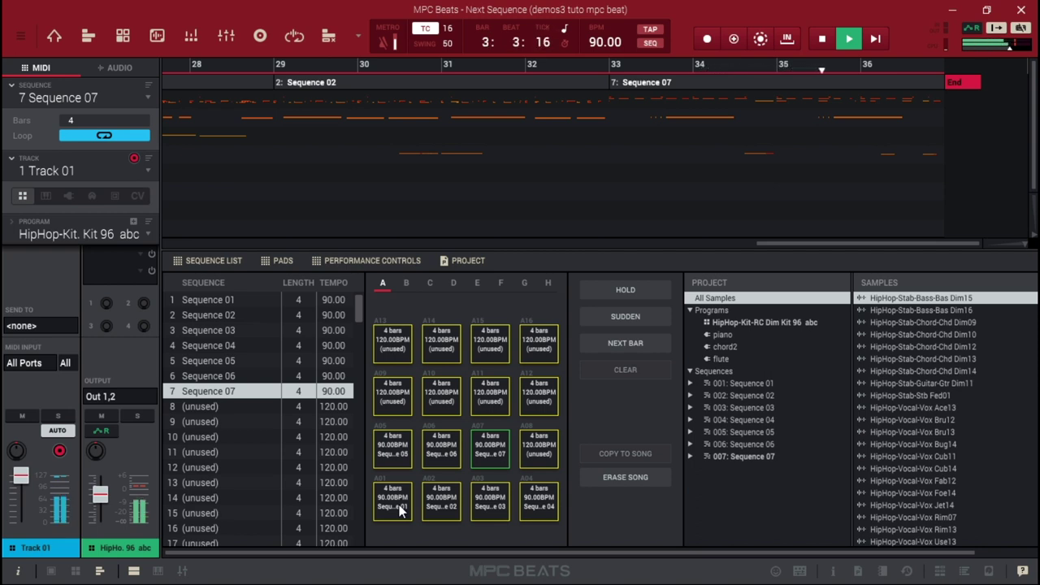
click(399, 510)
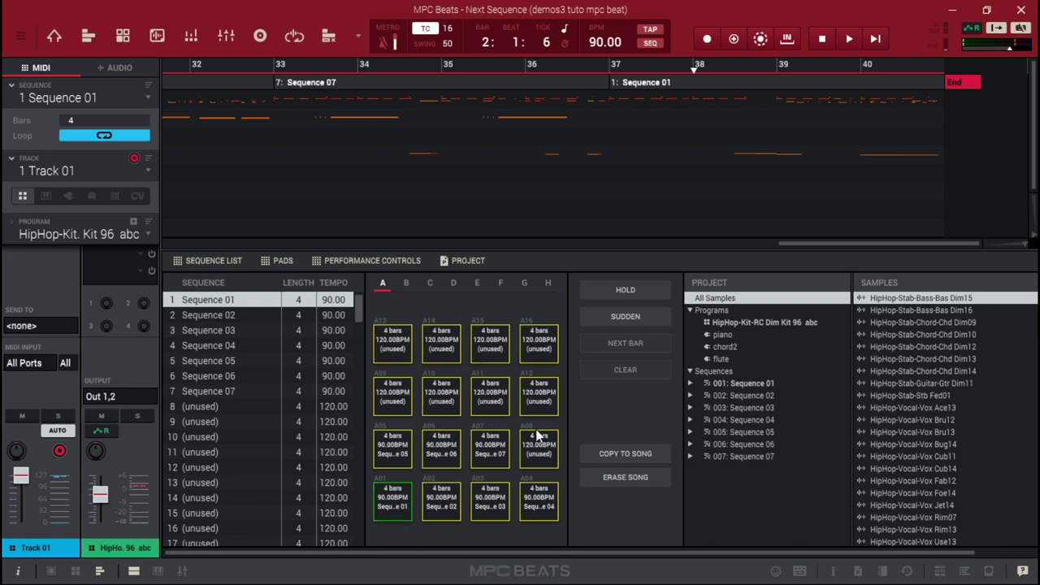
Switch to Song mode, insert Sequence 01 as the first song step and play it back.
click(358, 37)
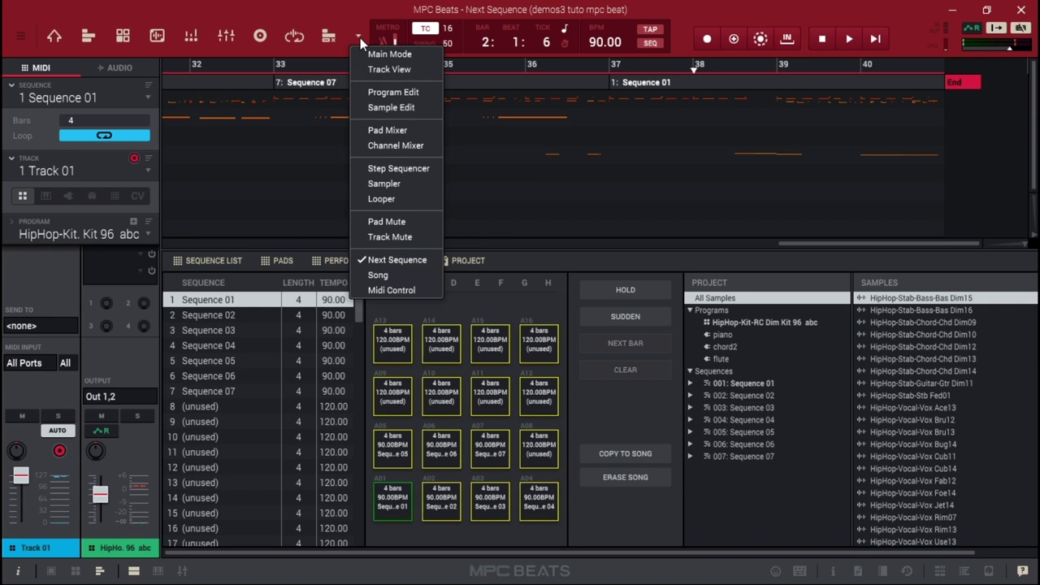
click(433, 274)
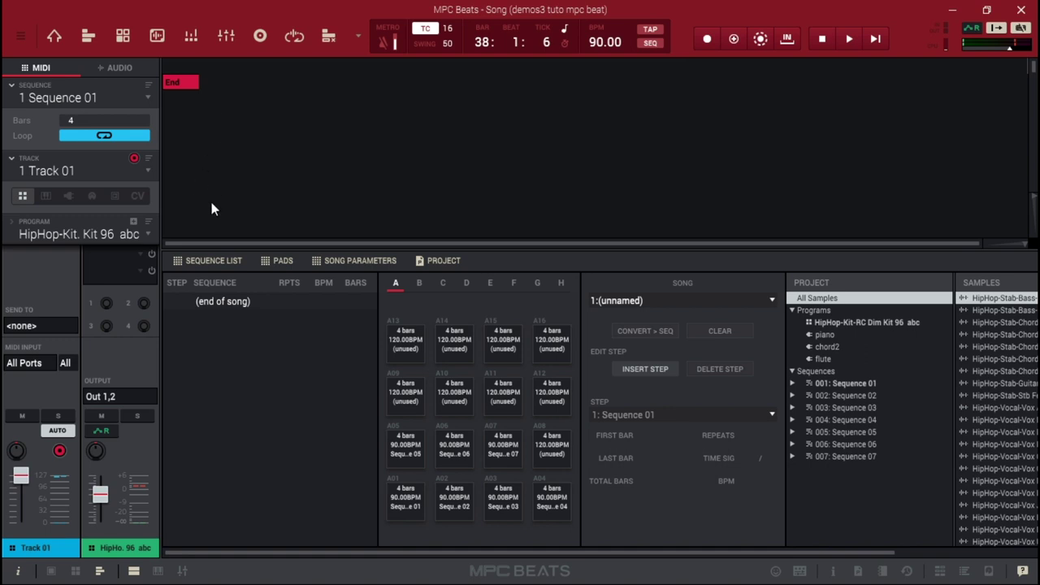
click(649, 372)
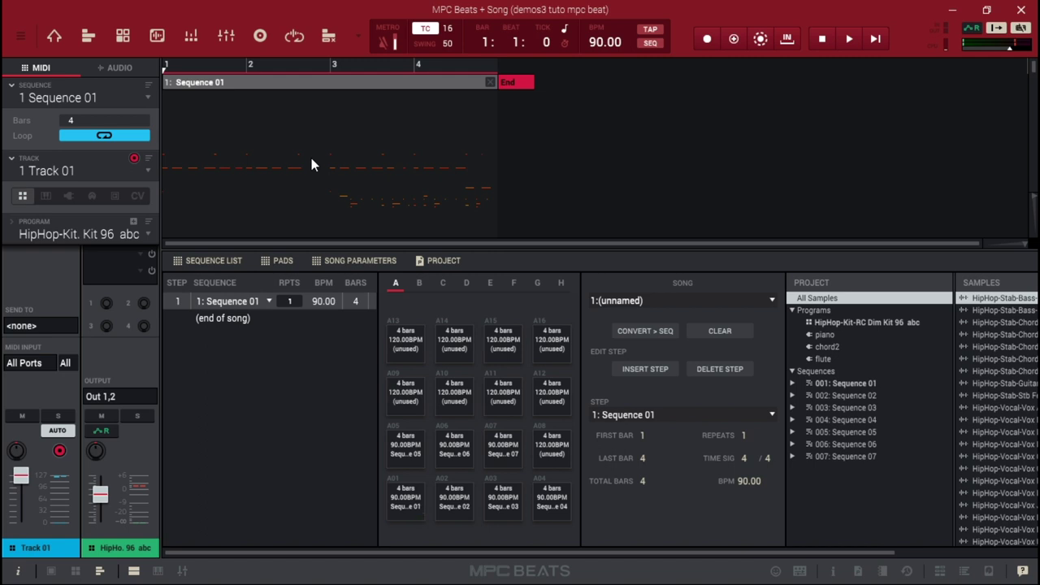
key(space)
Add Sequence 02 and Sequence 03 as song steps 2 and 3, and play the song from the start.
click(656, 367)
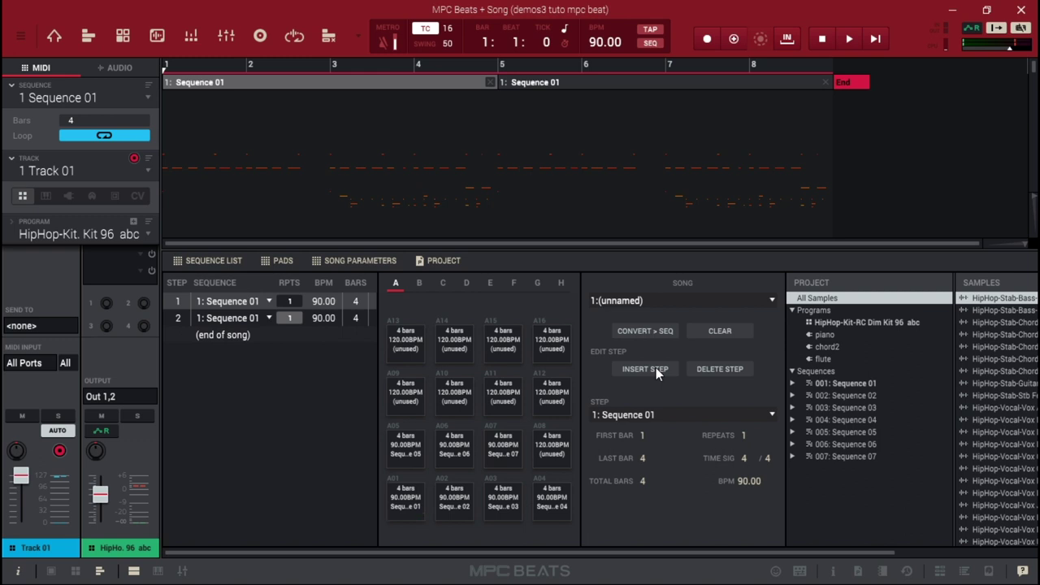
click(268, 317)
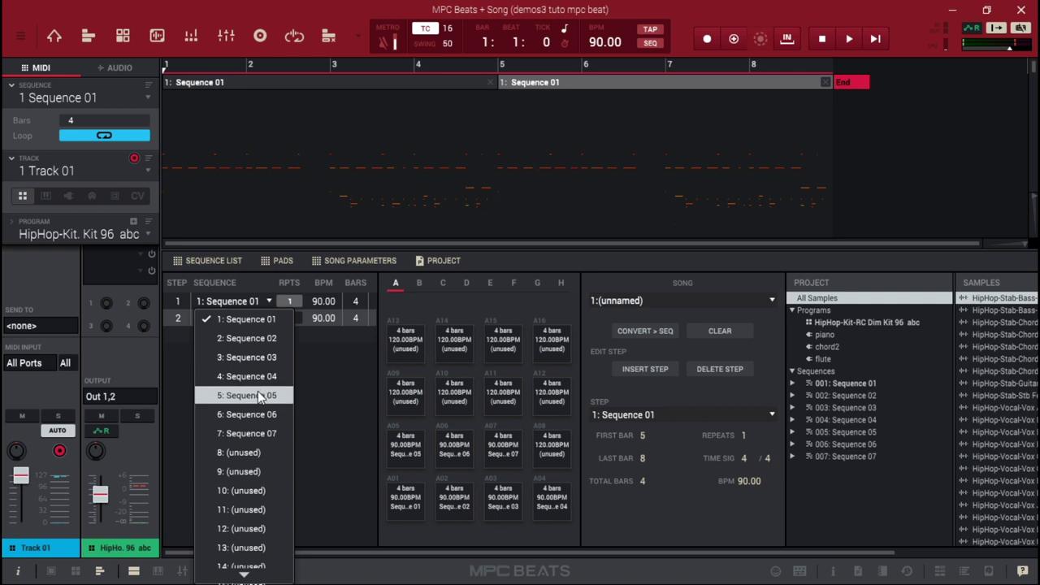
click(264, 337)
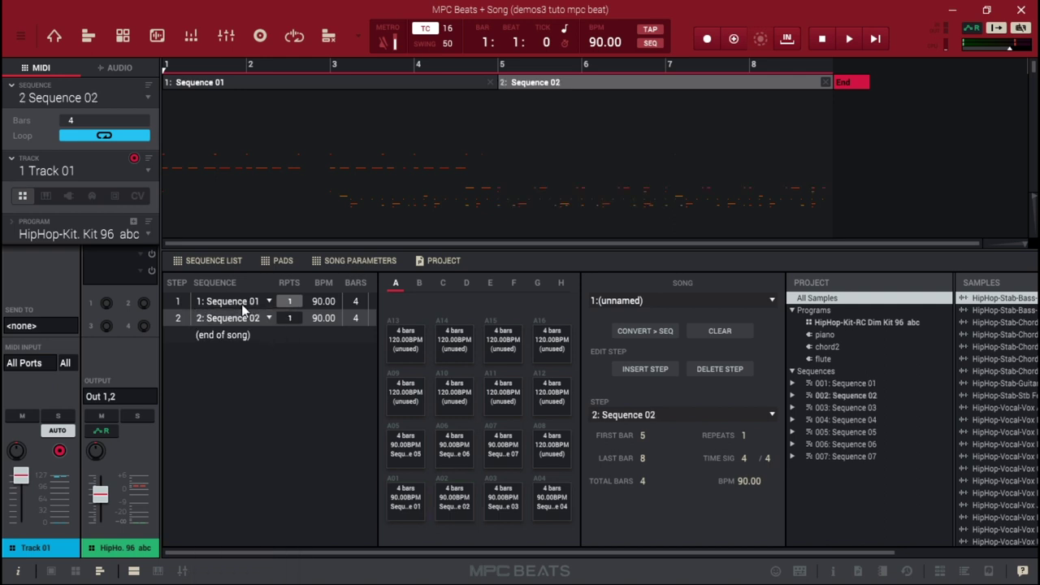
click(650, 369)
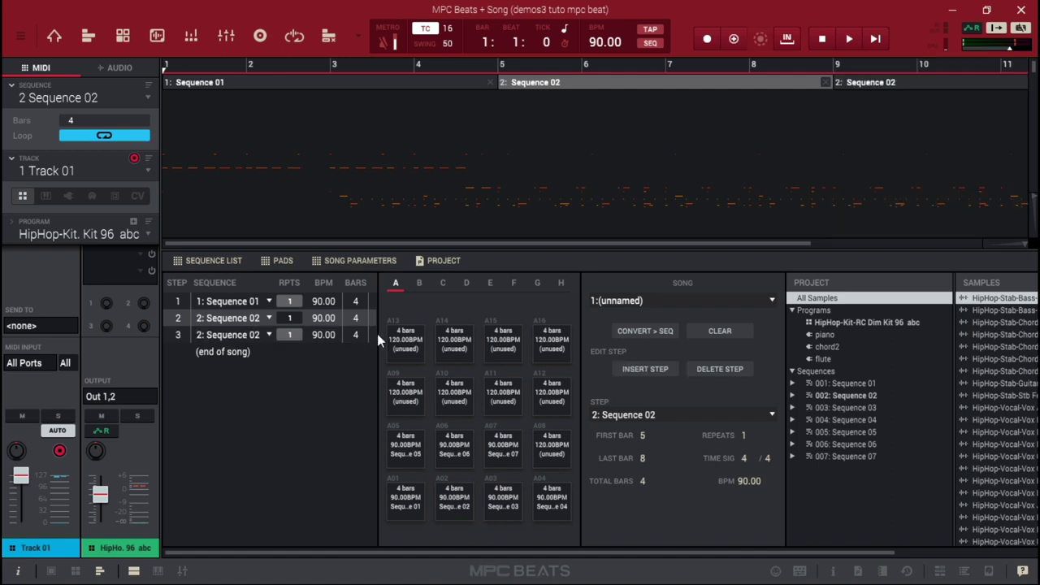
click(269, 335)
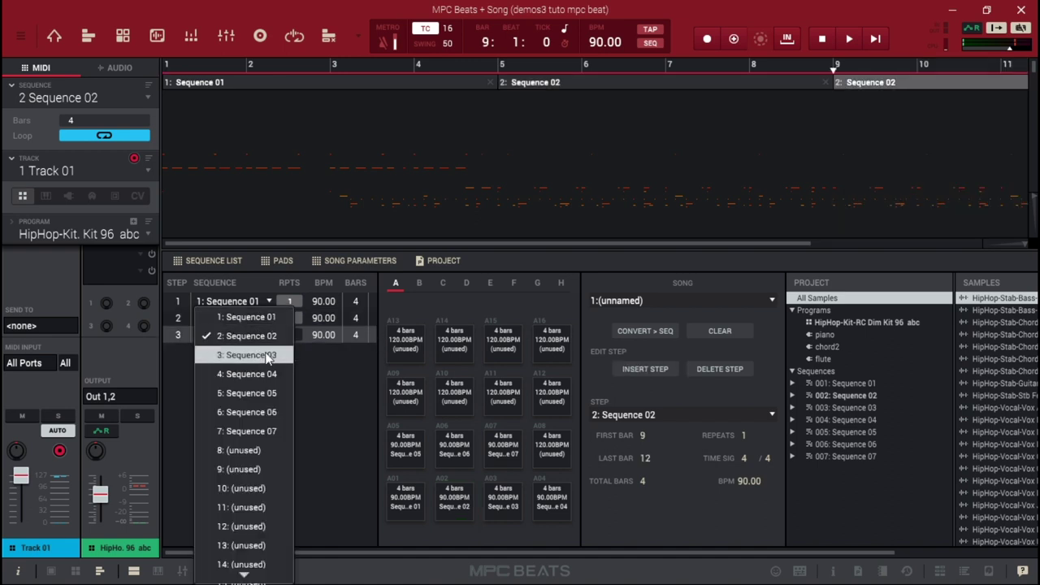
click(265, 354)
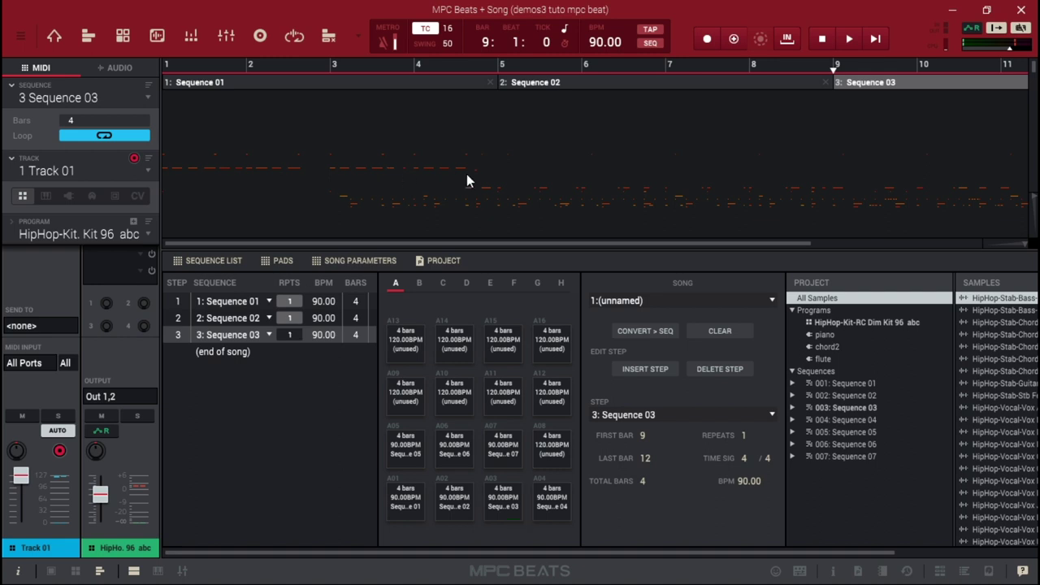
click(1025, 243)
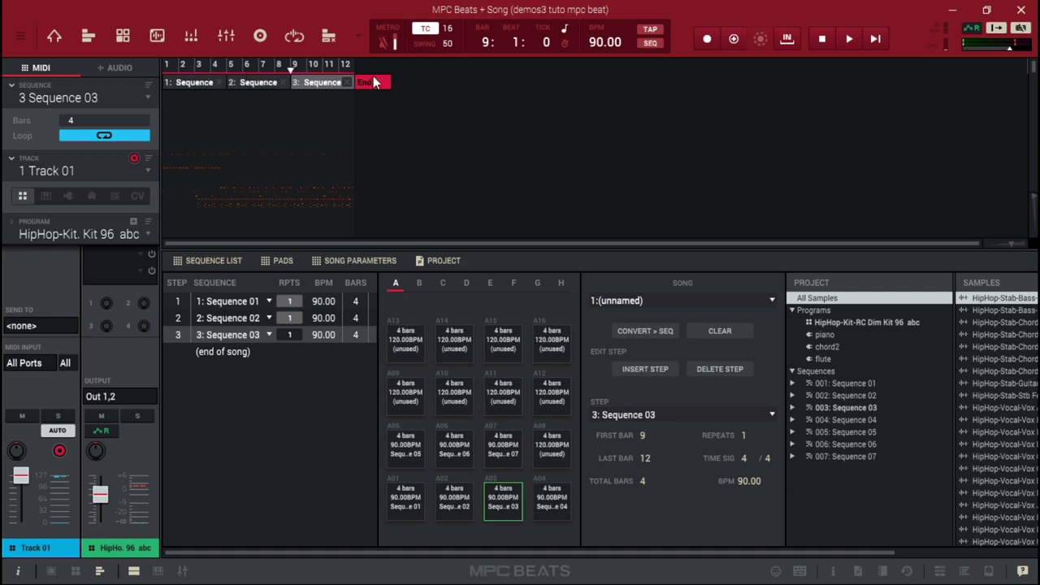
key(space)
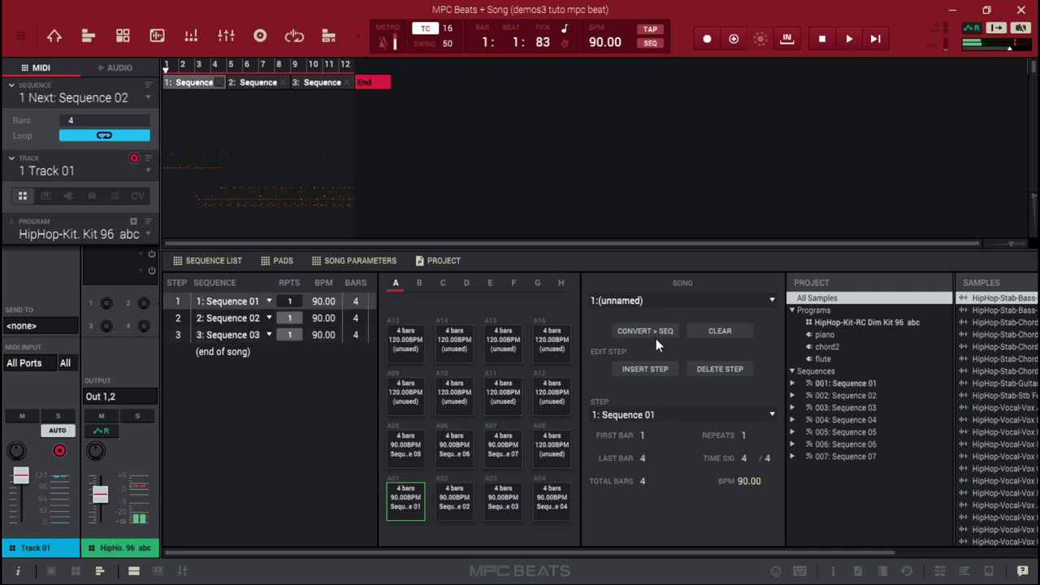
Following song step 3, add Sequence 04 as step 4 and Sequence 05 as step 5.
click(209, 338)
click(331, 417)
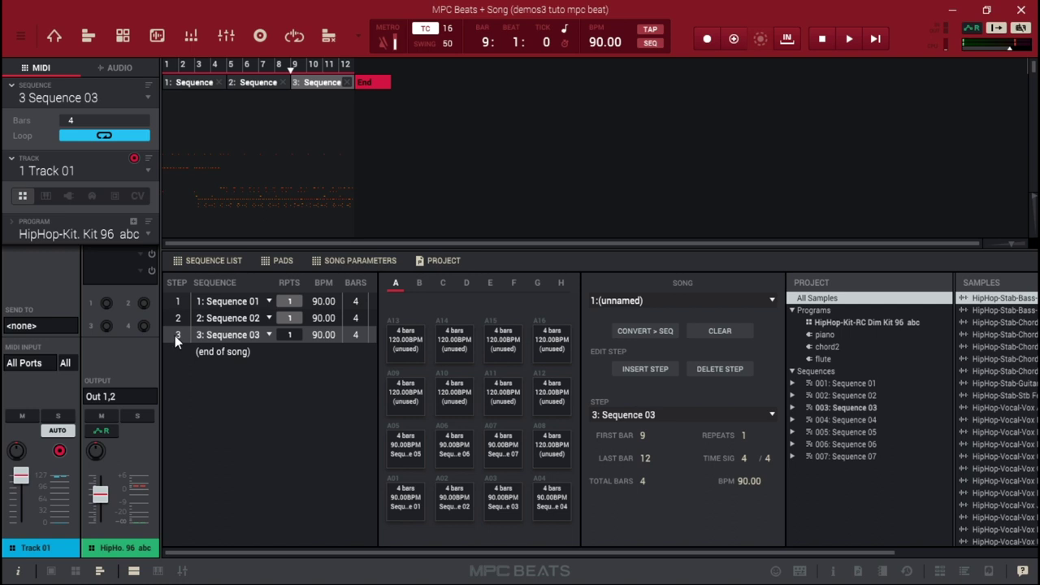
click(643, 367)
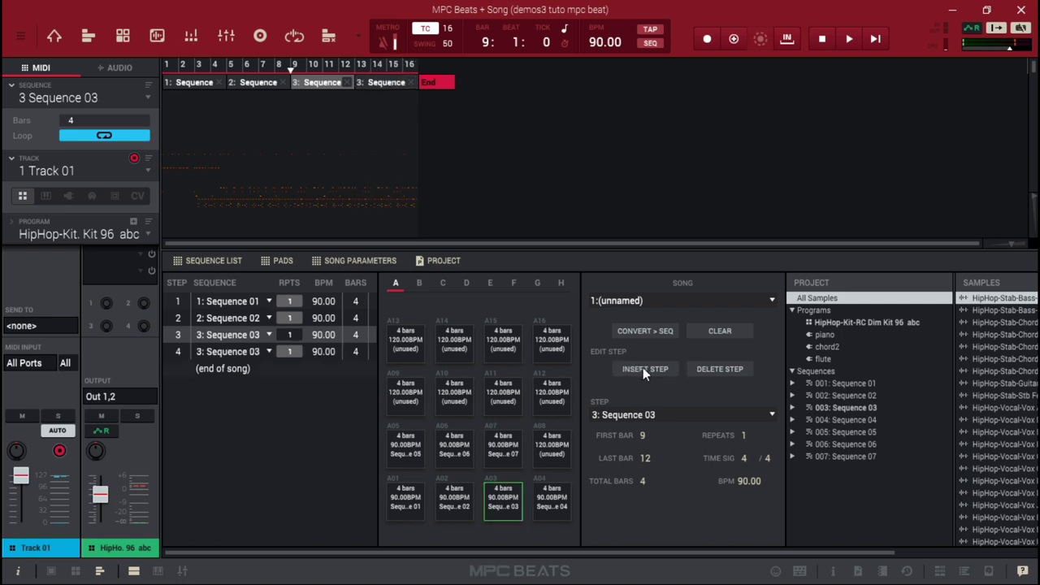
click(234, 351)
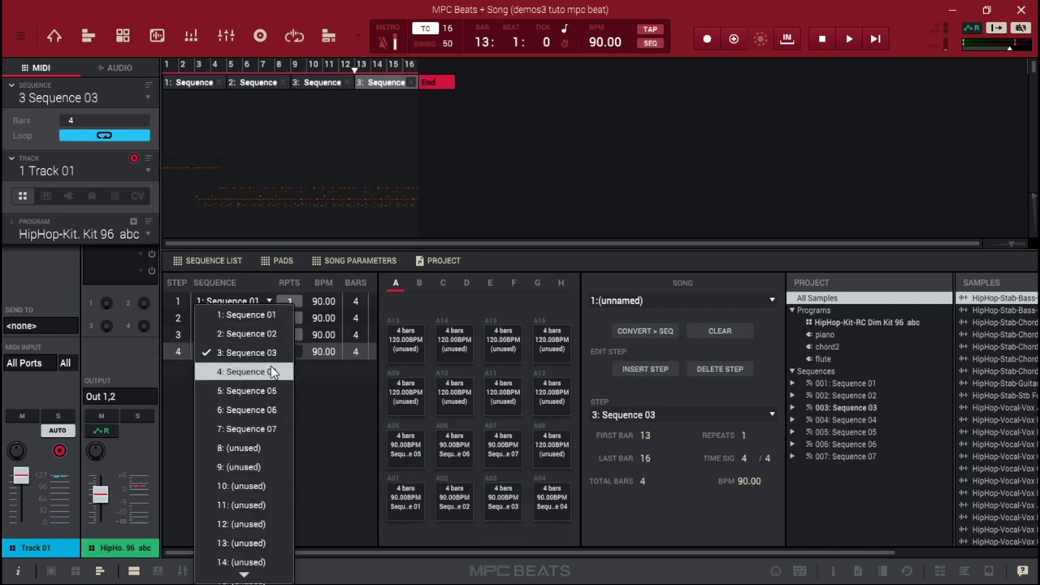
click(270, 371)
click(642, 368)
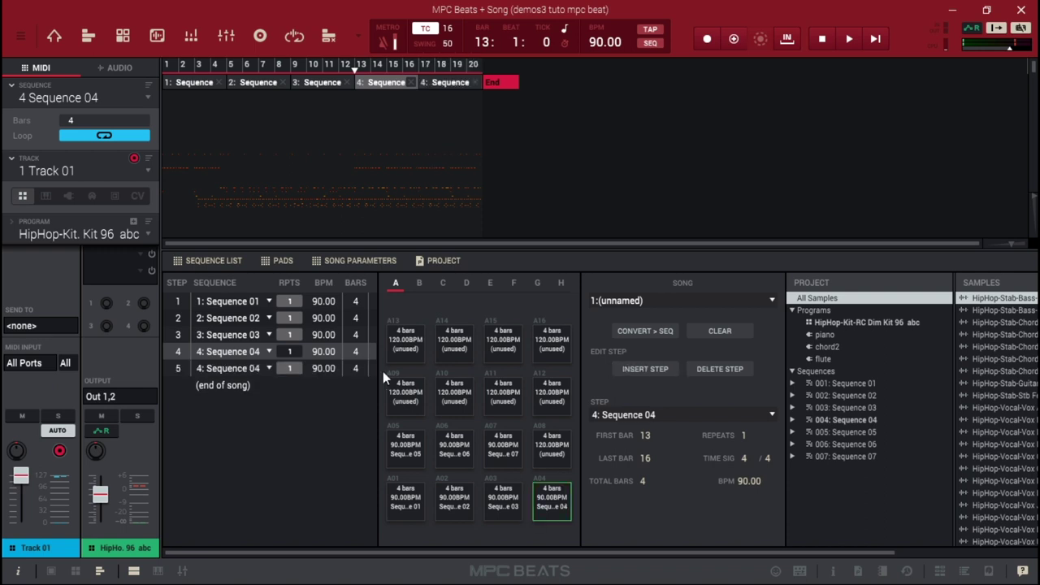
click(269, 368)
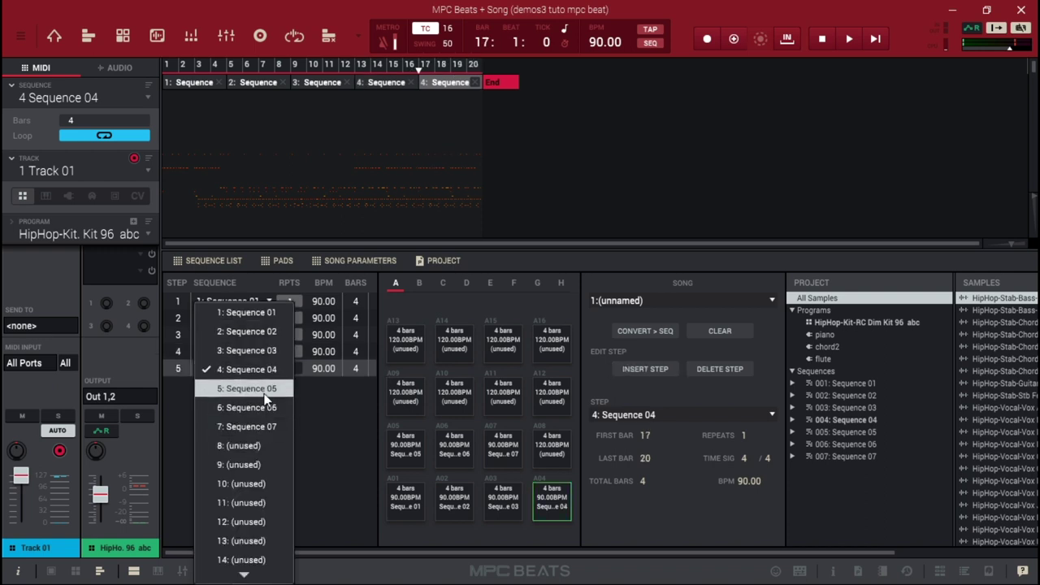
click(265, 395)
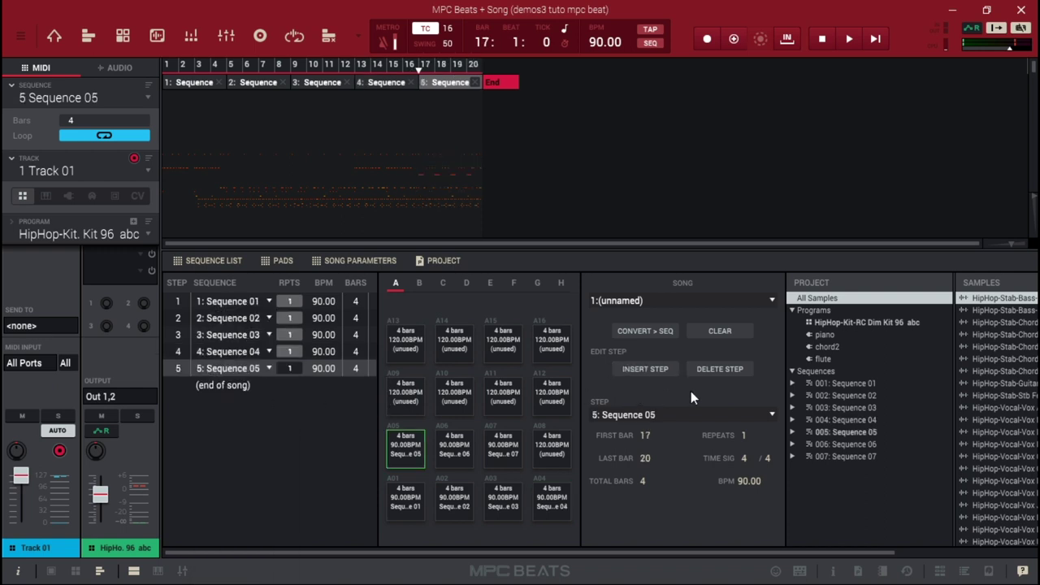
Add Sequence 06 as song step 6 and Sequence 07 as song step 7.
click(651, 367)
click(265, 383)
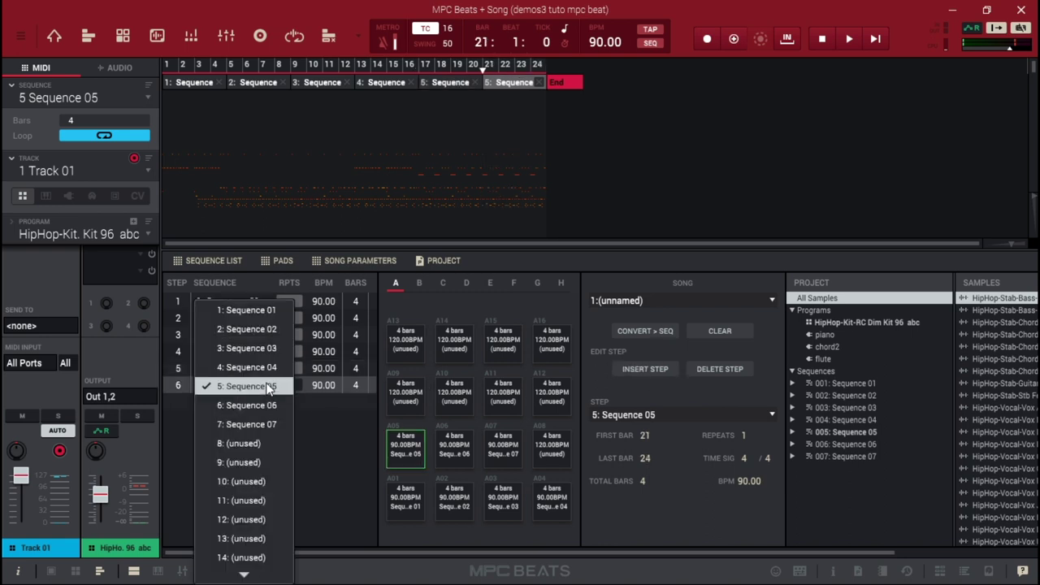
click(268, 406)
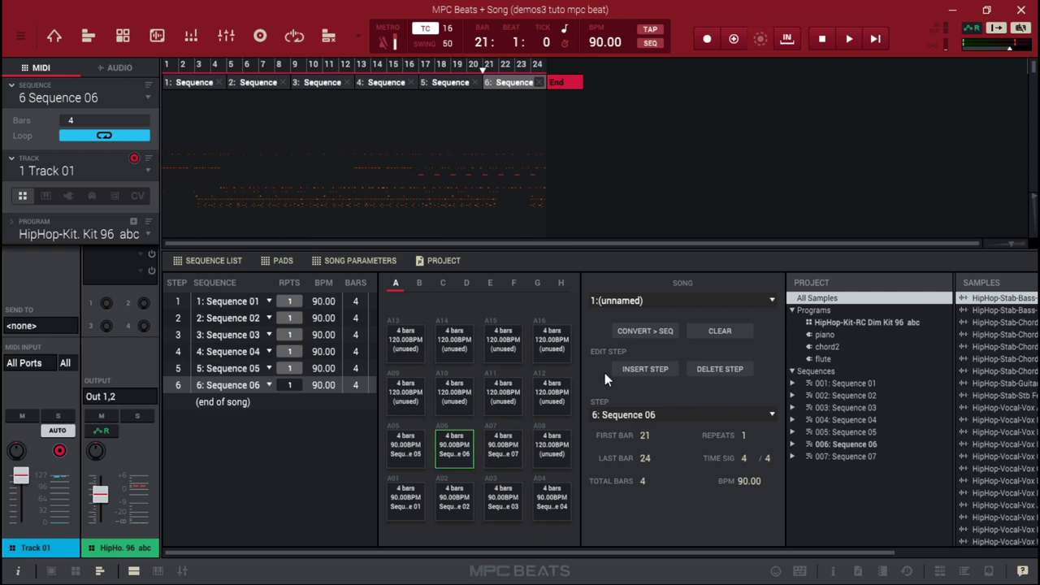
click(653, 368)
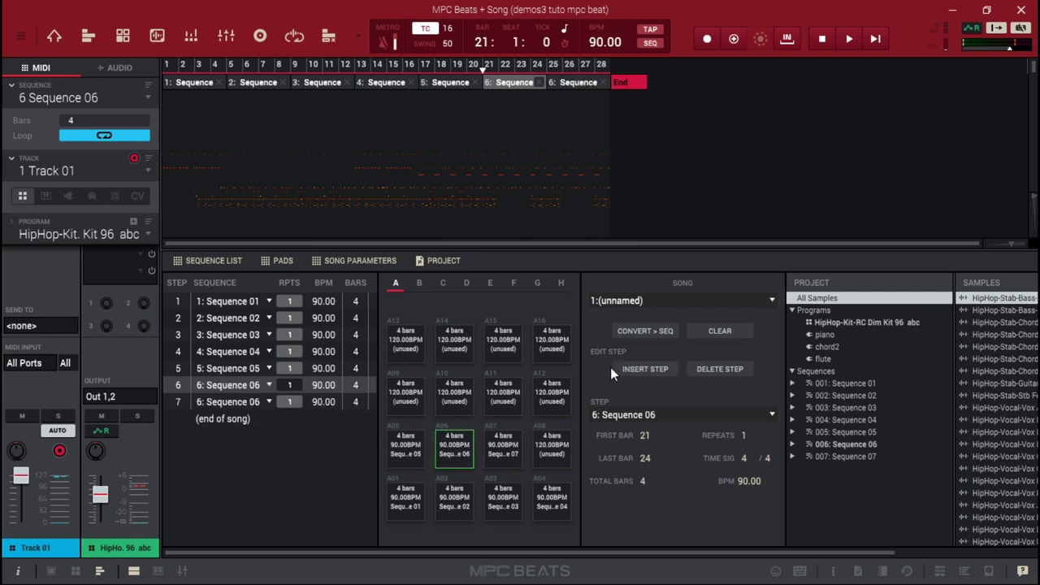
click(274, 403)
click(265, 421)
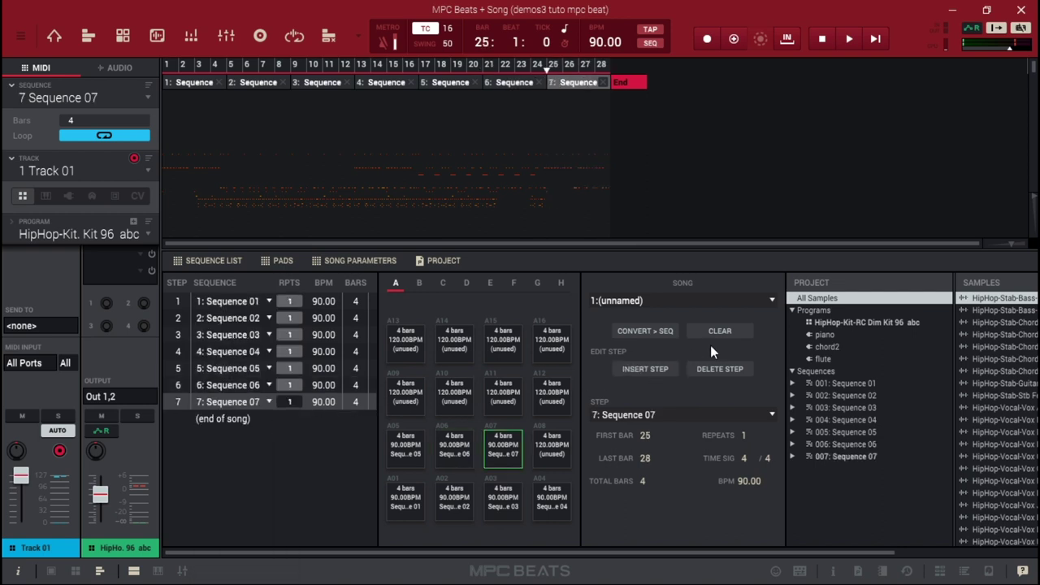
Extend the song with Sequence 02 as step 8 and Sequence 01 as step 9.
click(648, 370)
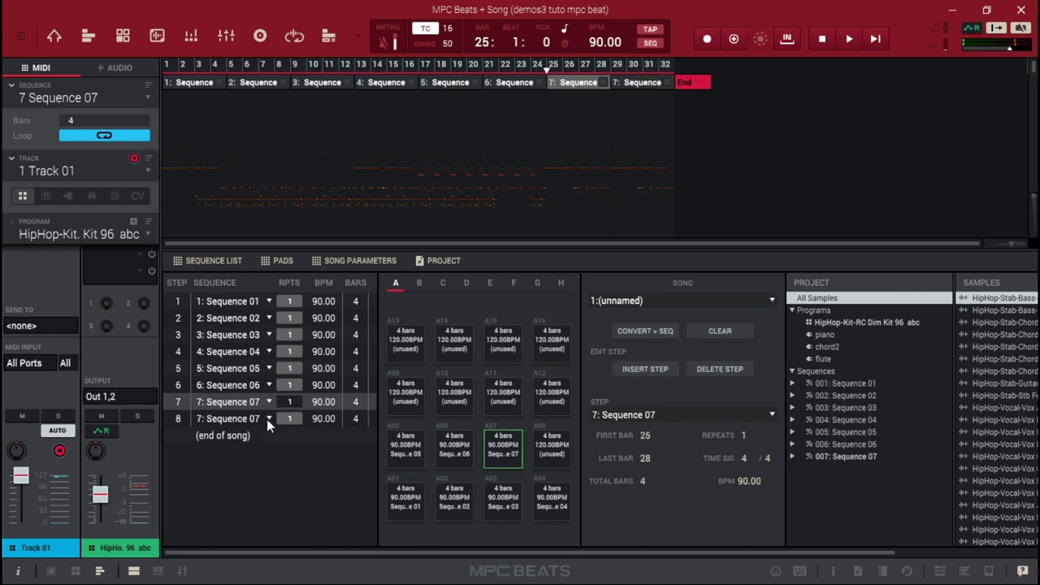
click(266, 420)
click(274, 333)
click(637, 369)
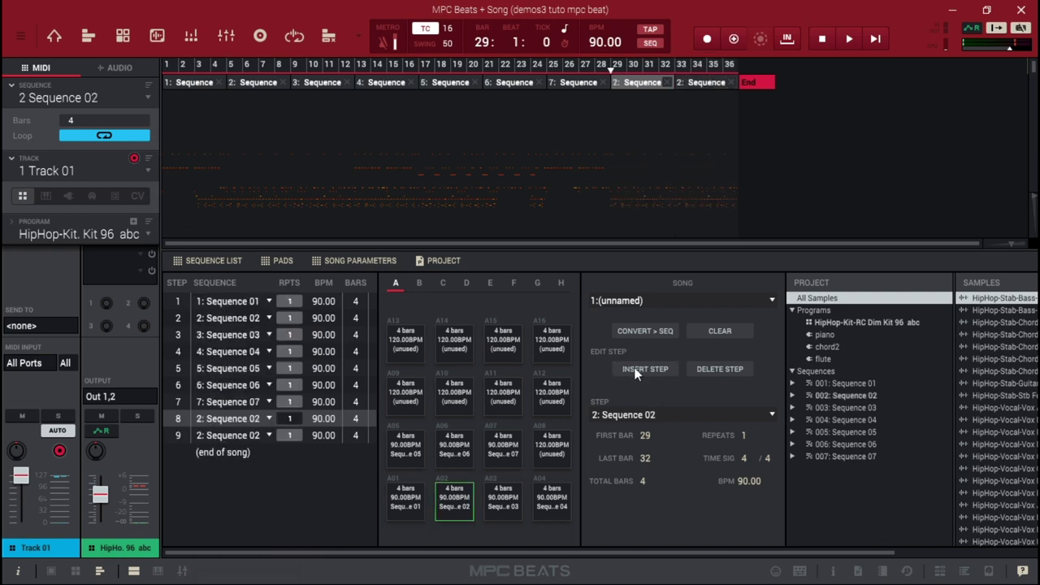
click(269, 435)
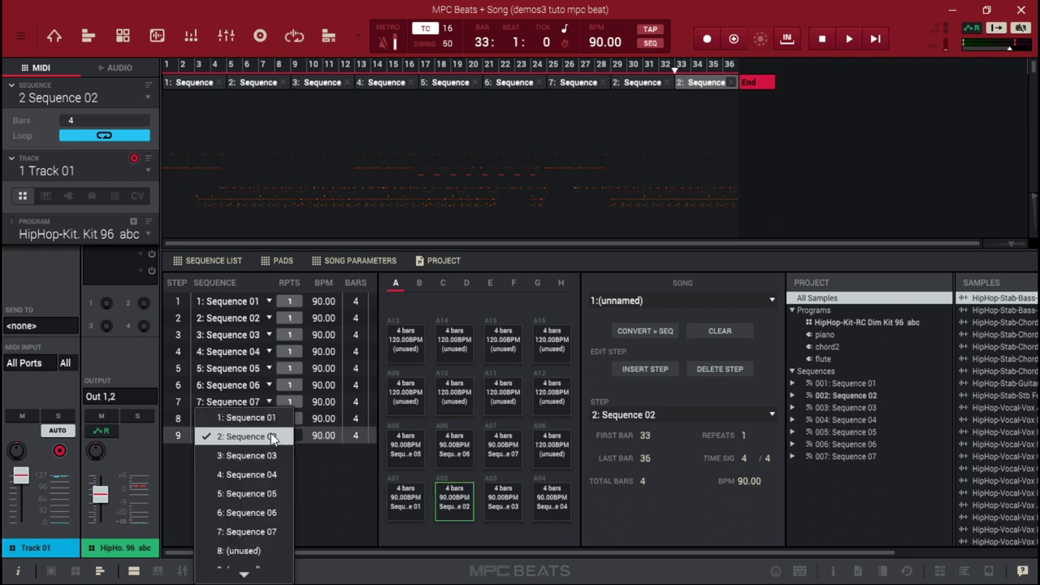
click(269, 415)
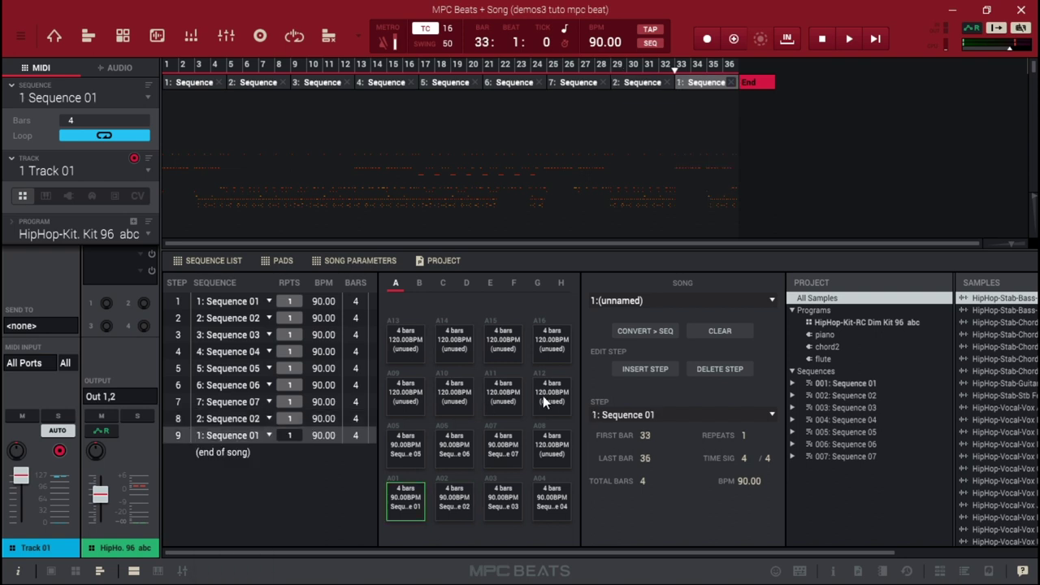
Add Sequence 07 as song step 10 and Sequence 03 as song step 11.
click(652, 368)
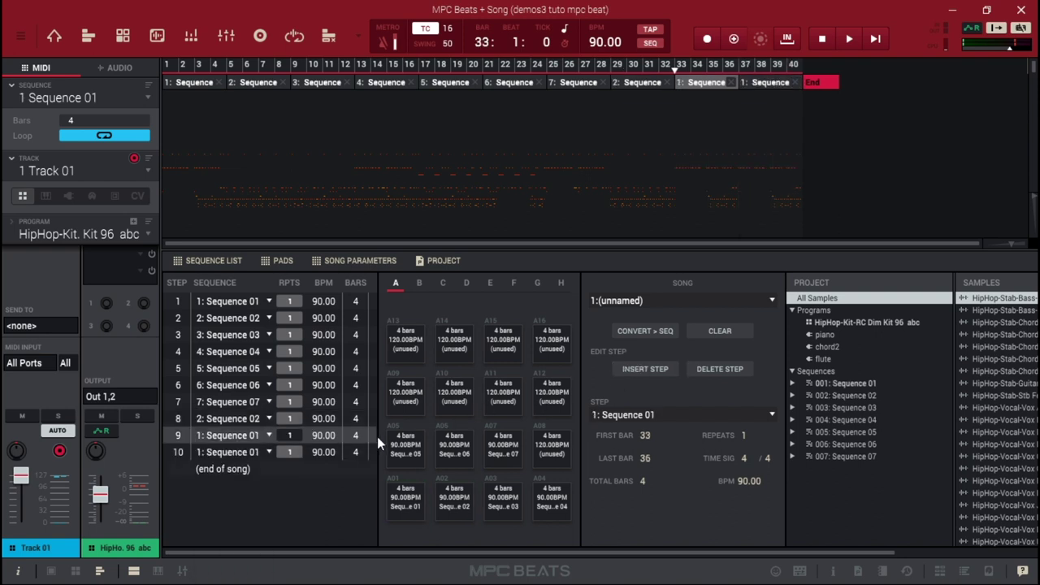
click(268, 451)
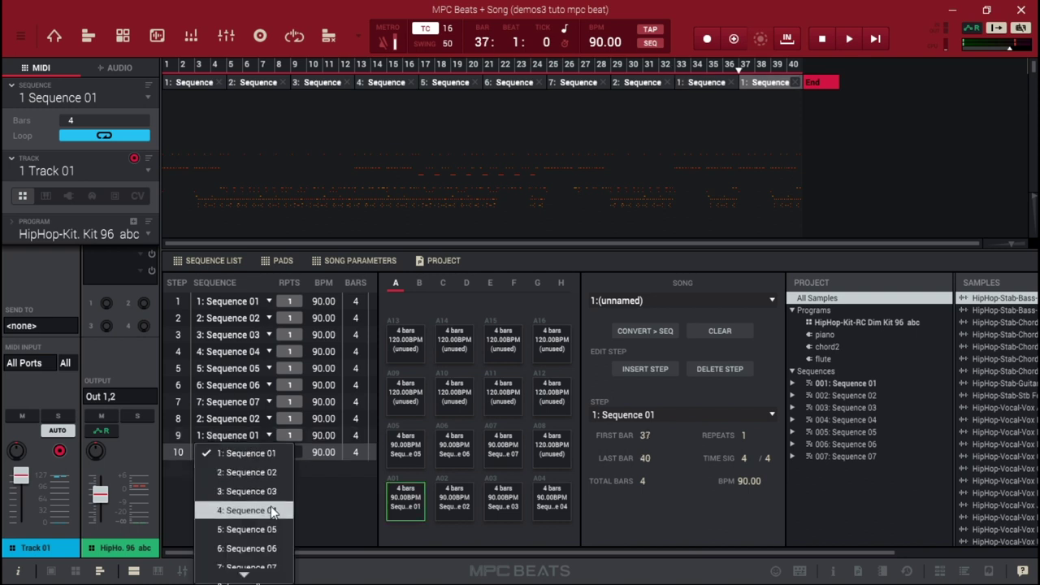
click(274, 566)
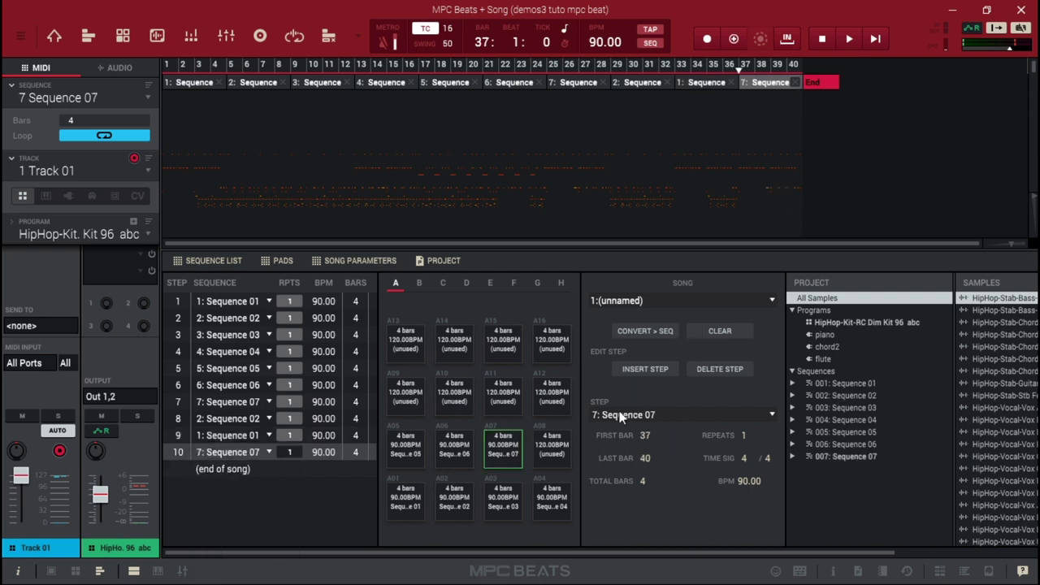
click(648, 368)
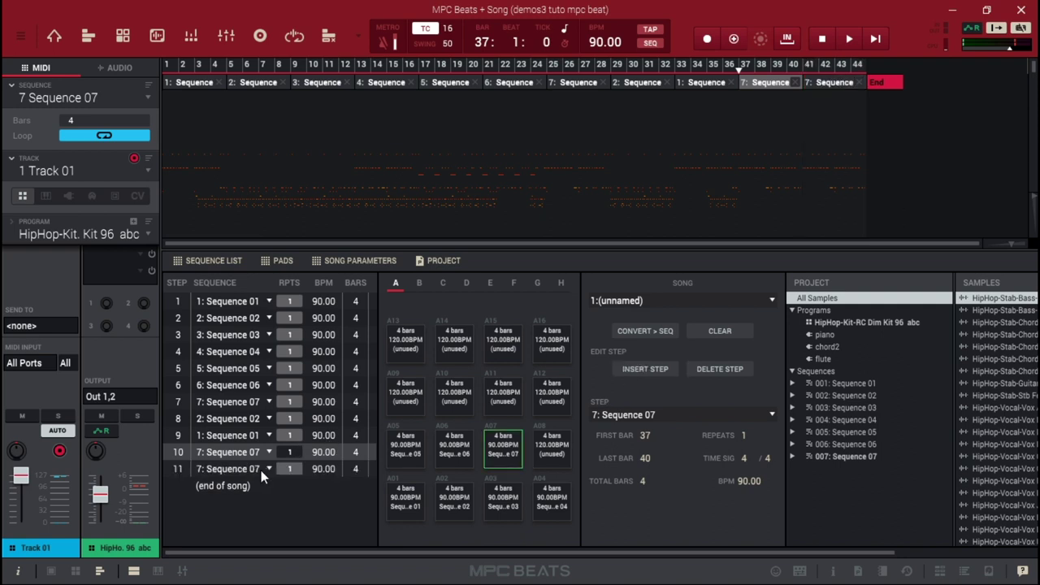
click(267, 464)
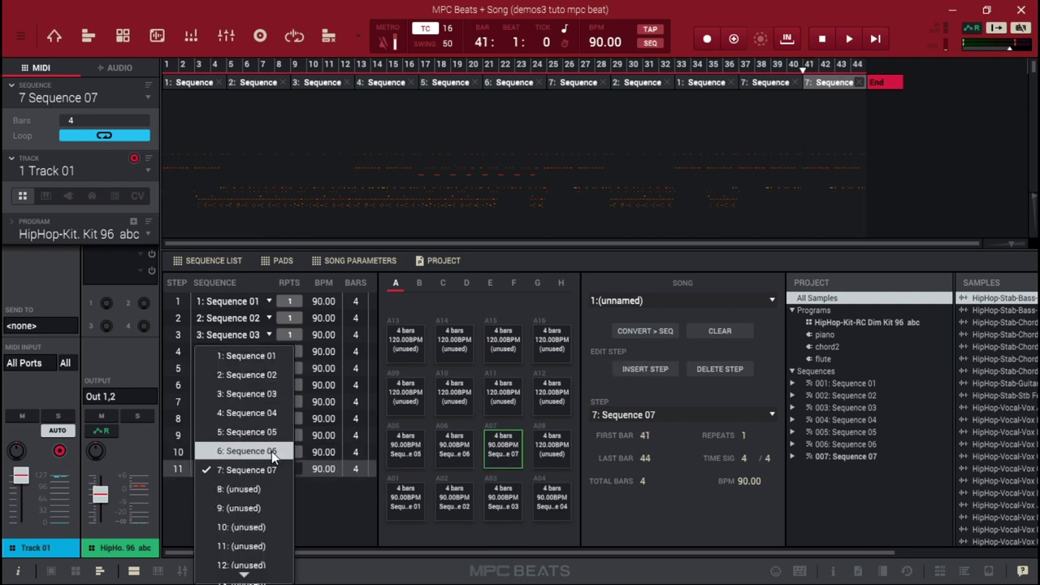
click(269, 393)
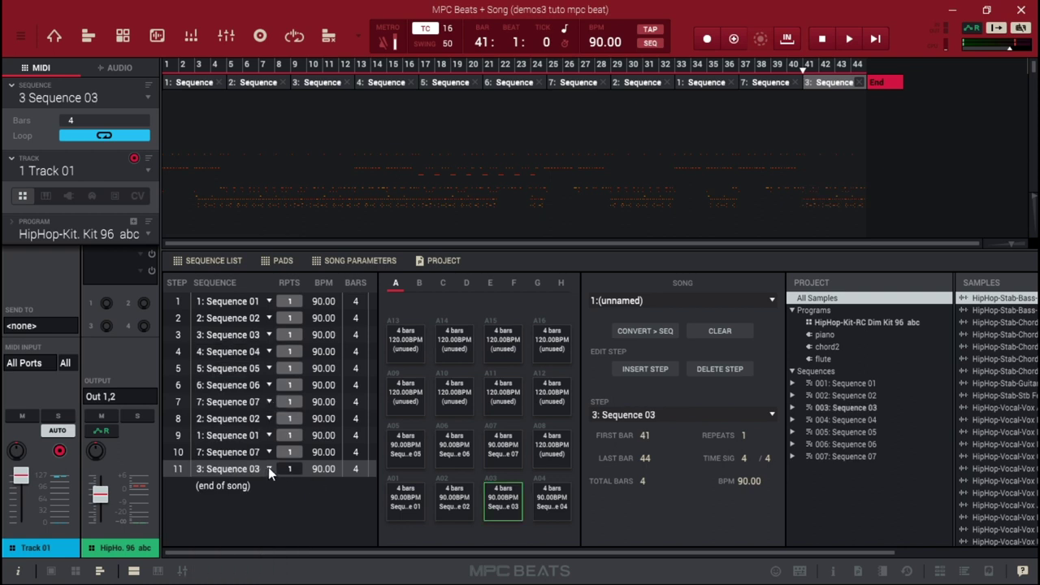
Continue the song with Sequence 04 as step 12 and Sequence 05 as step 13.
click(651, 368)
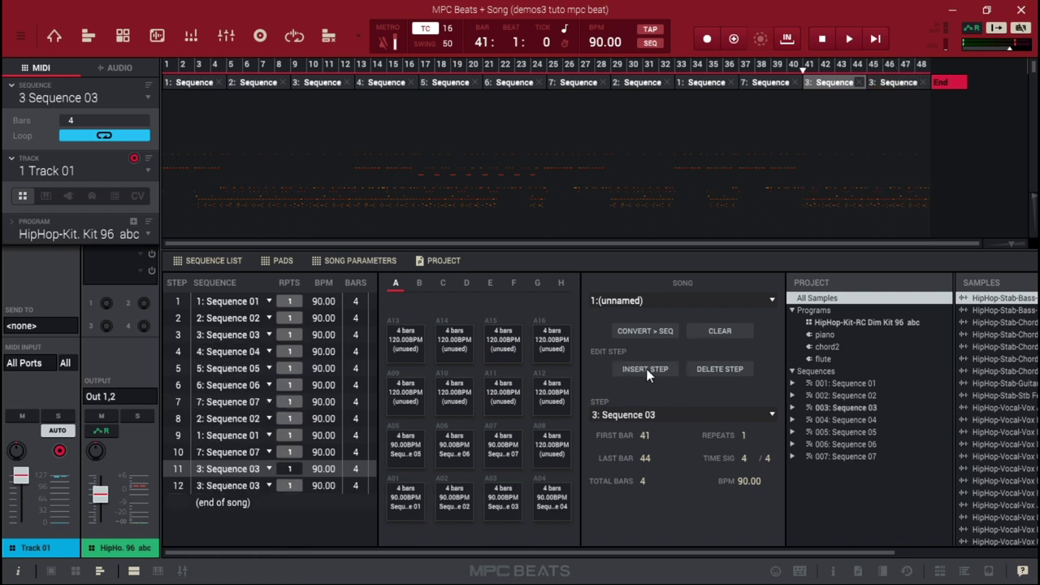
click(268, 485)
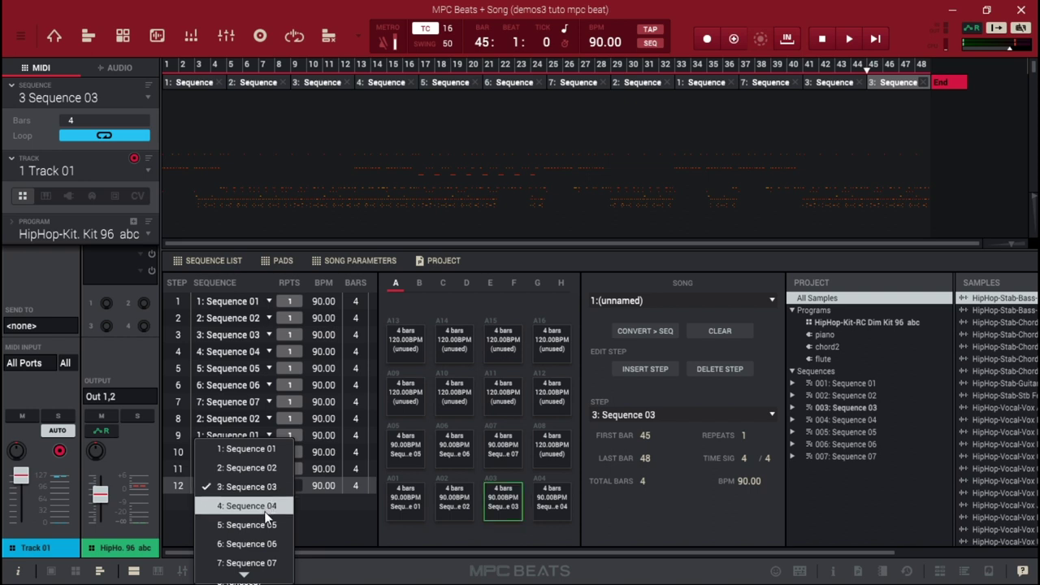
click(264, 517)
click(646, 368)
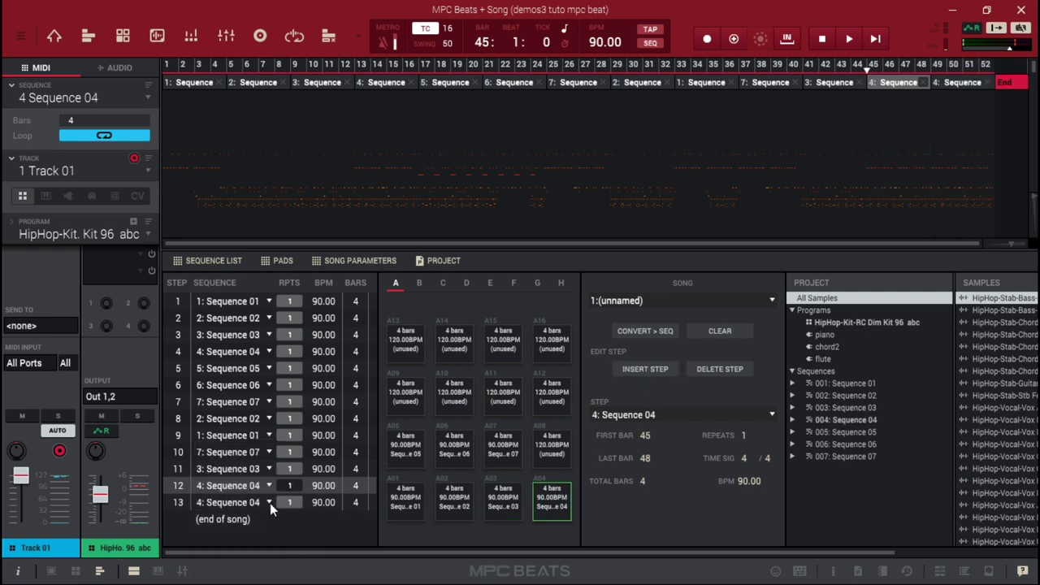
click(269, 503)
click(268, 522)
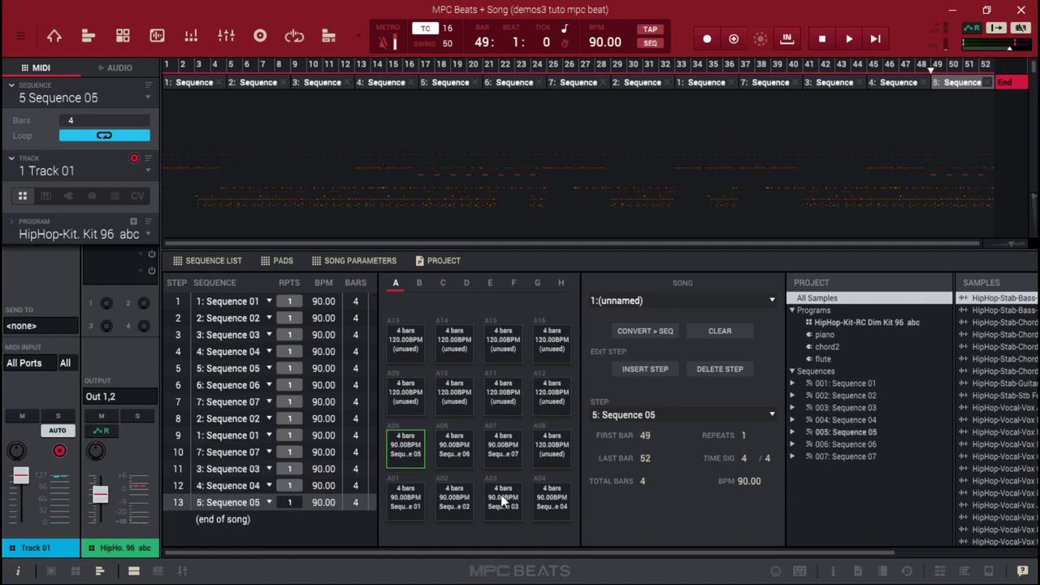
Finish the song with Sequence 06 as step 14 and Sequence 07 as step 15.
click(645, 369)
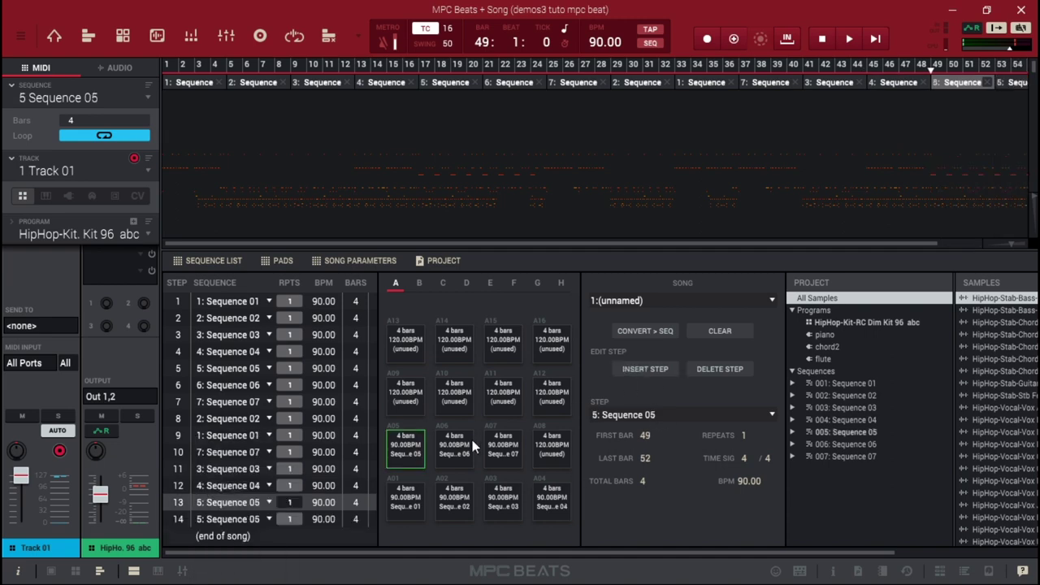
click(268, 520)
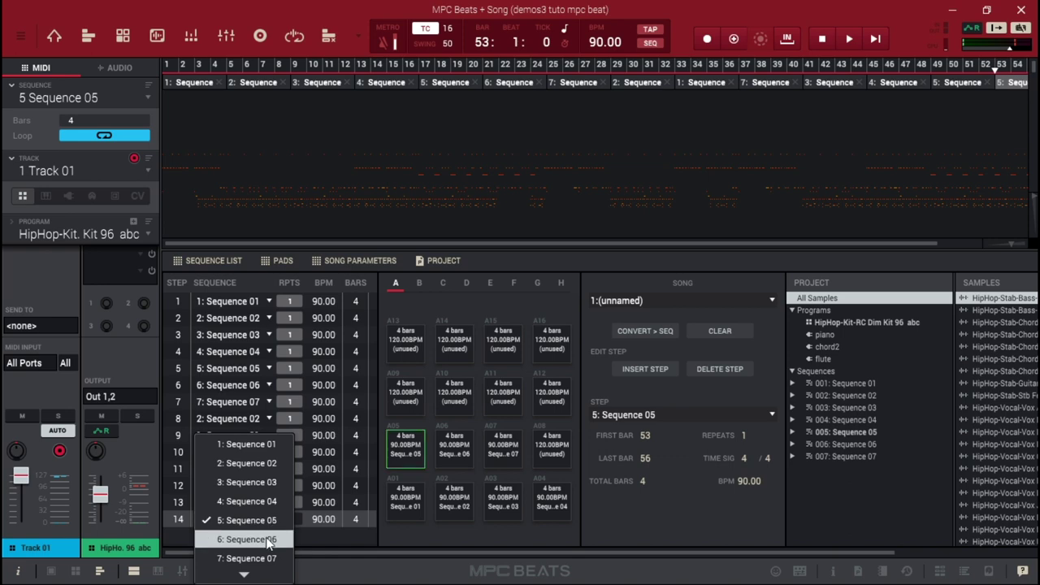
click(267, 539)
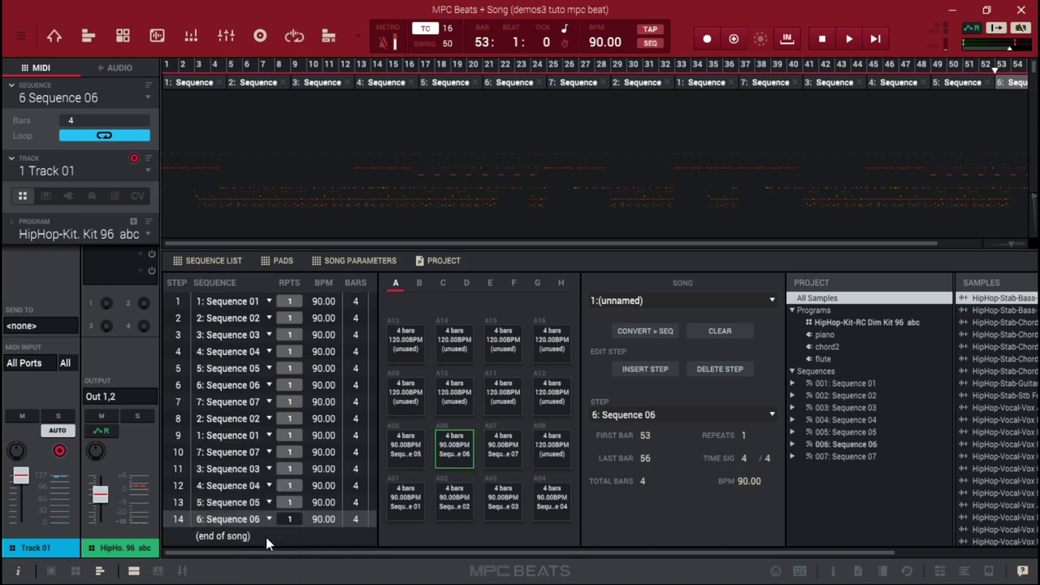
click(639, 368)
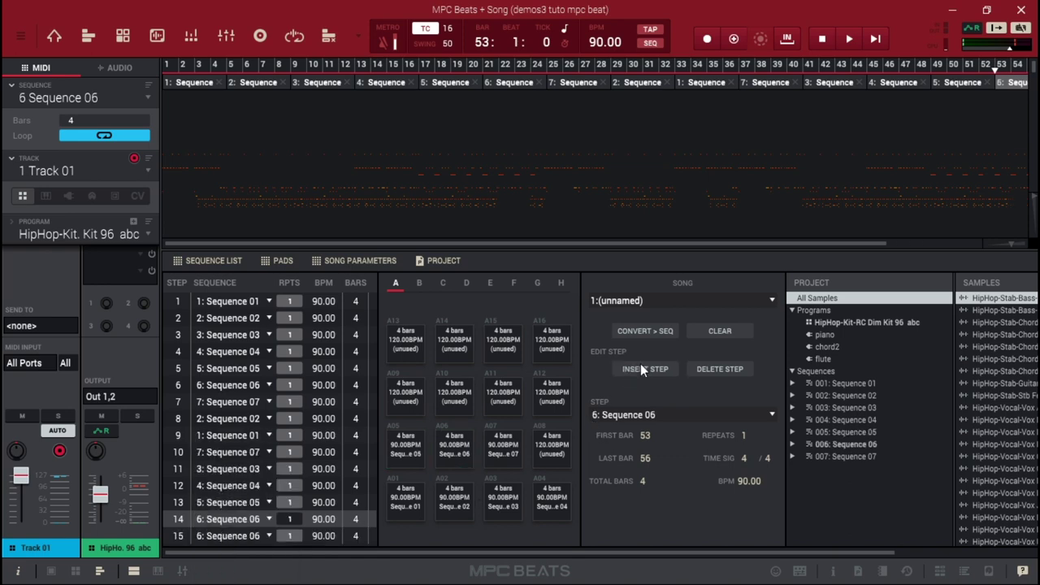
click(269, 536)
click(269, 554)
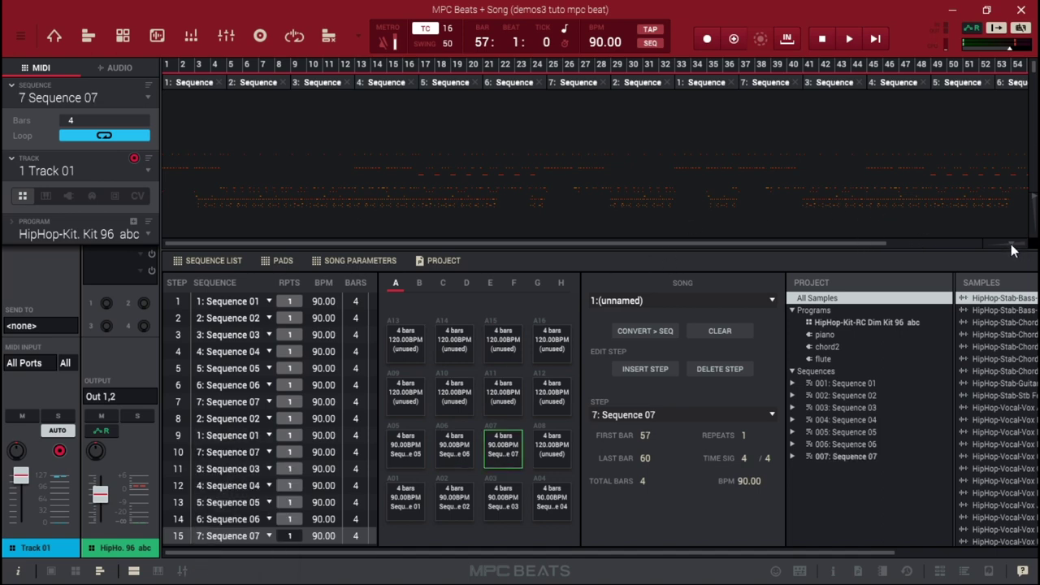
Switch the position counter to hours, minutes, seconds and frames, and play the whole song from the start.
drag(1004, 242, 1035, 247)
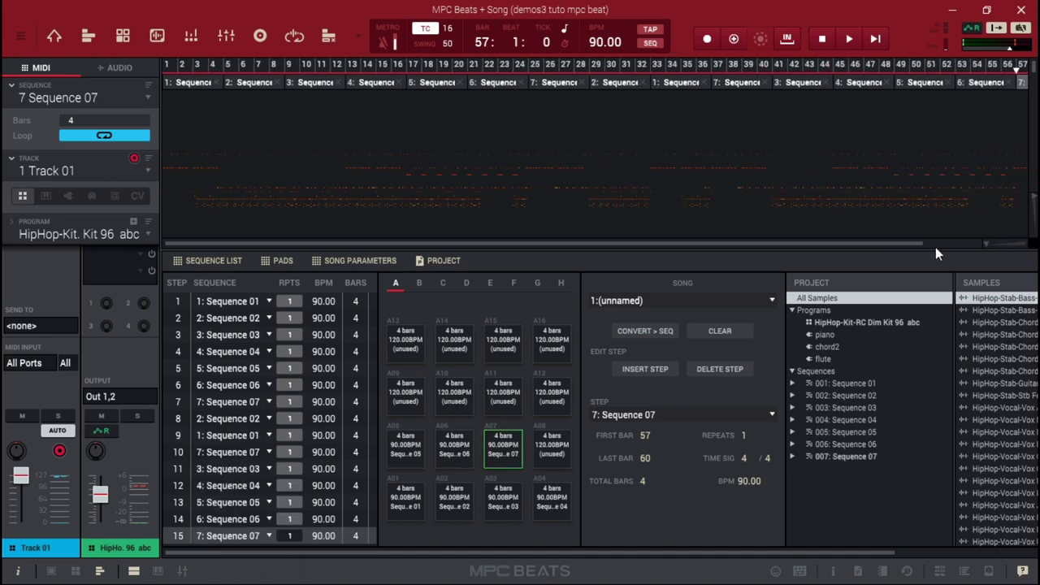
drag(675, 243, 727, 242)
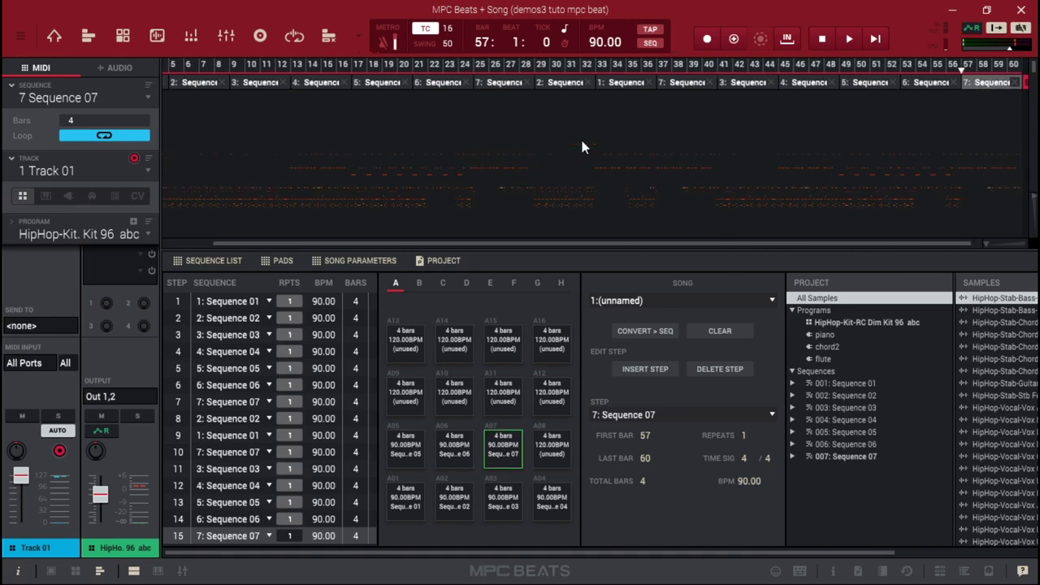
click(563, 44)
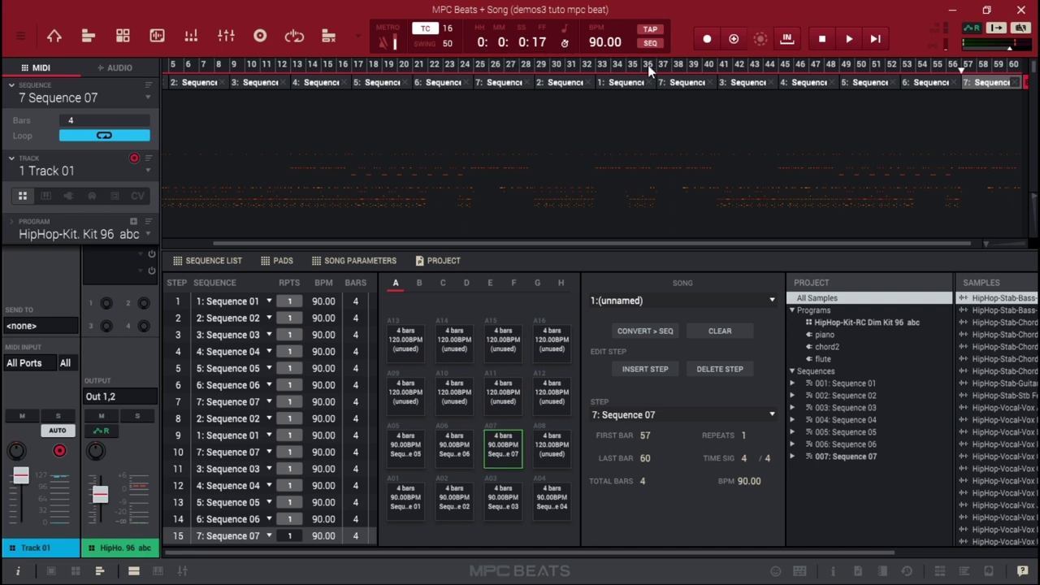
key(space)
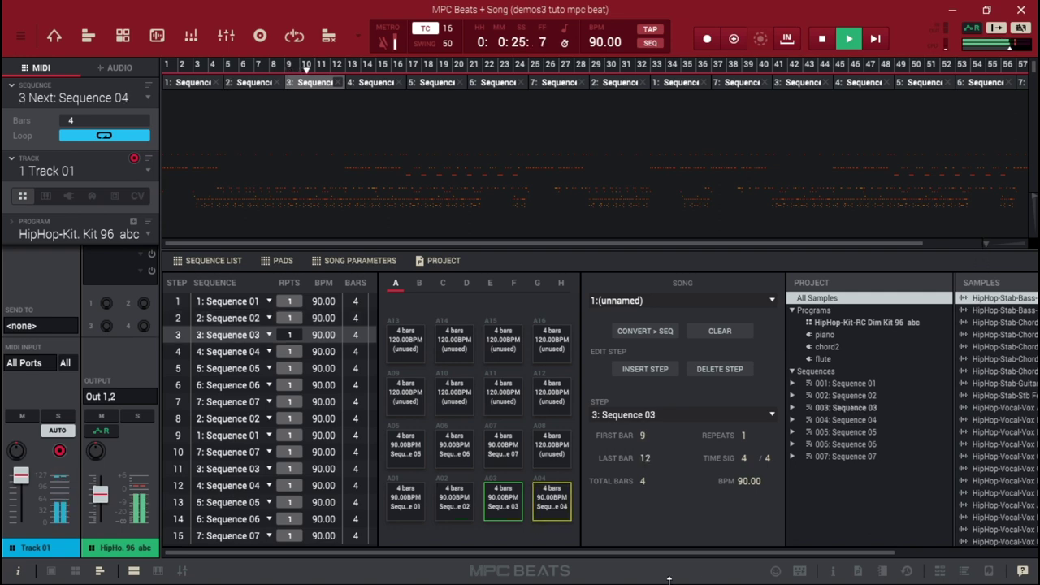
Open the mixer maximized, showing only the full-height audio track, program and master channels.
click(182, 571)
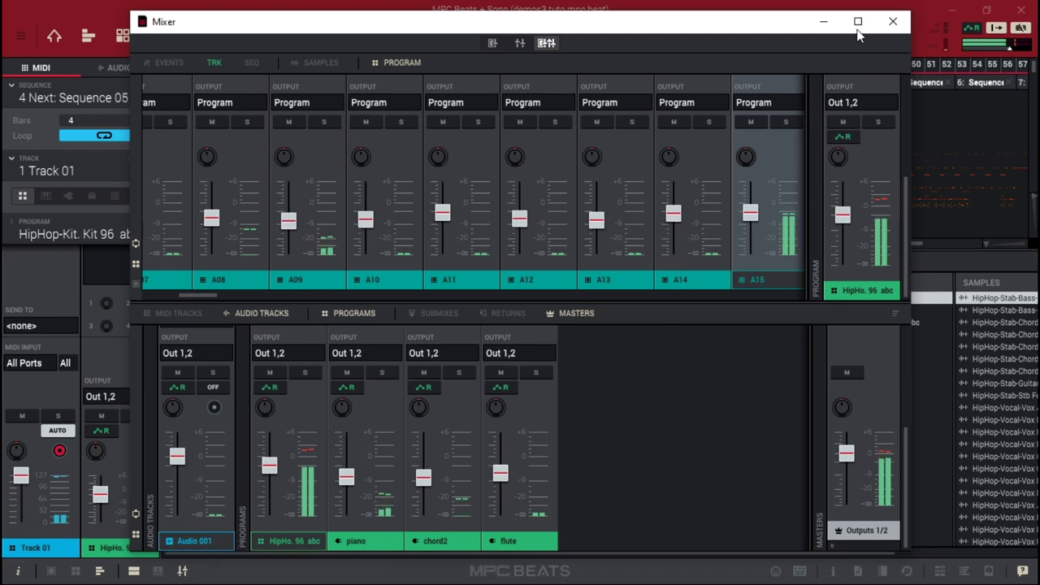
click(857, 21)
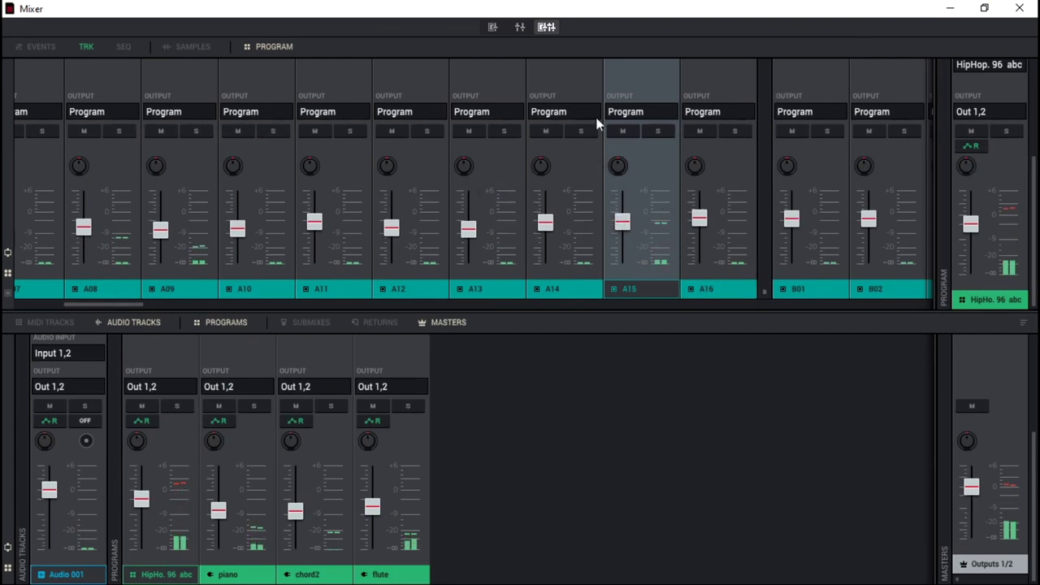
click(520, 27)
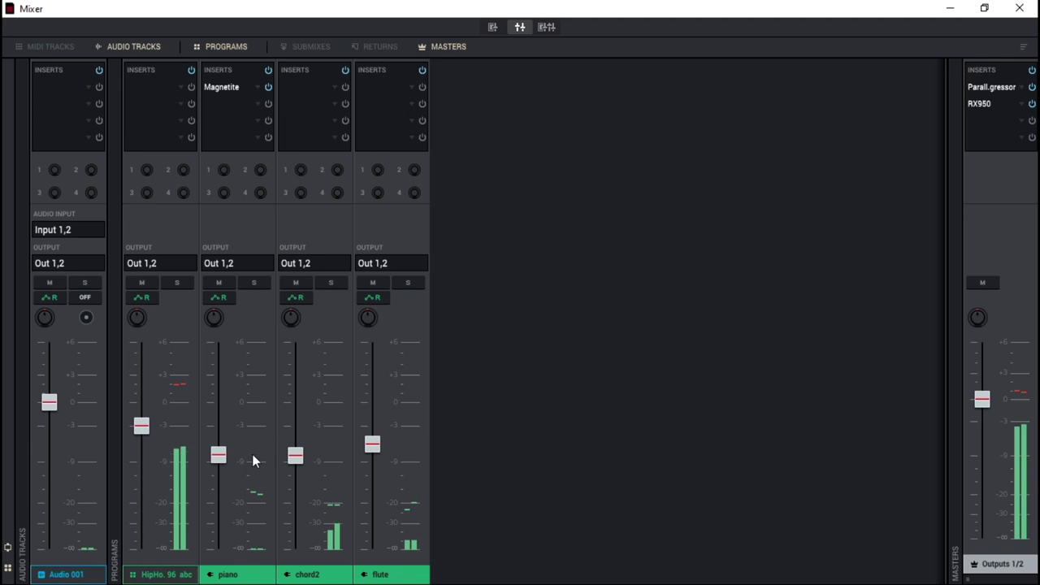
Open the Parallel Aggressor and RX950 inserts of the Outputs 1/2 master, placing RX950 below Parallel Aggressor.
mouse_move(206, 437)
click(982, 96)
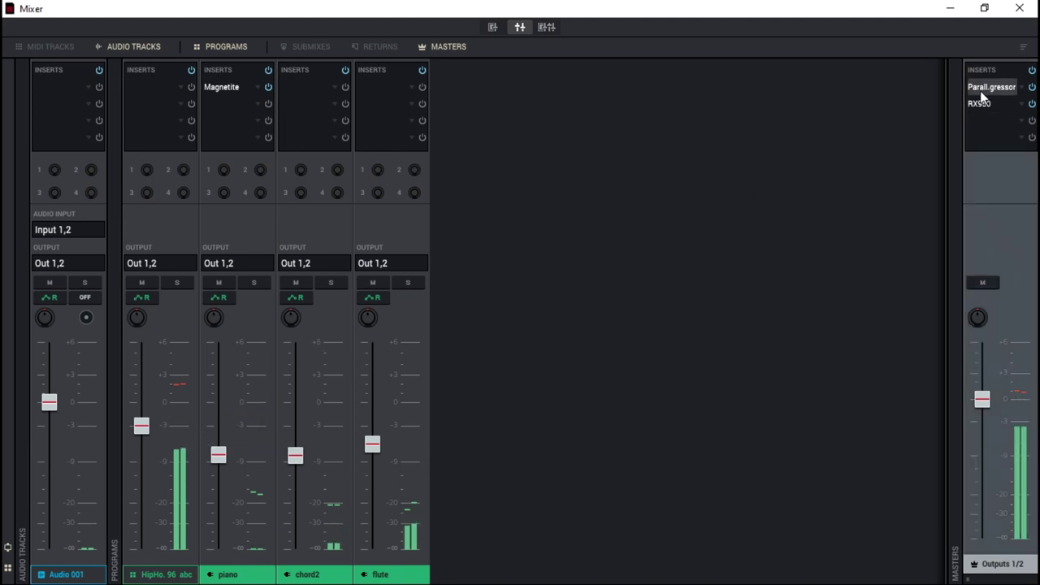
double_click(981, 96)
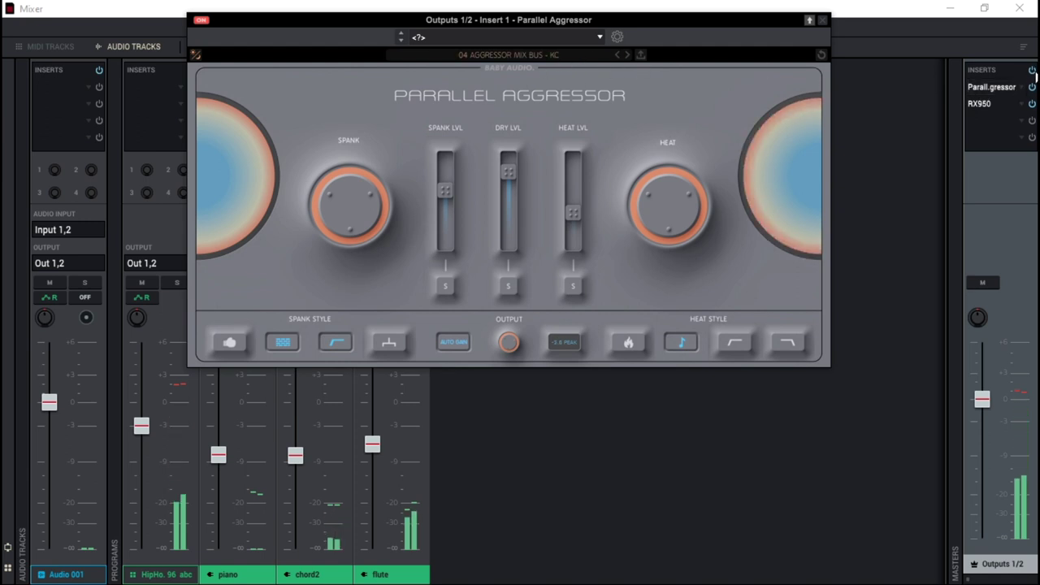
double_click(986, 103)
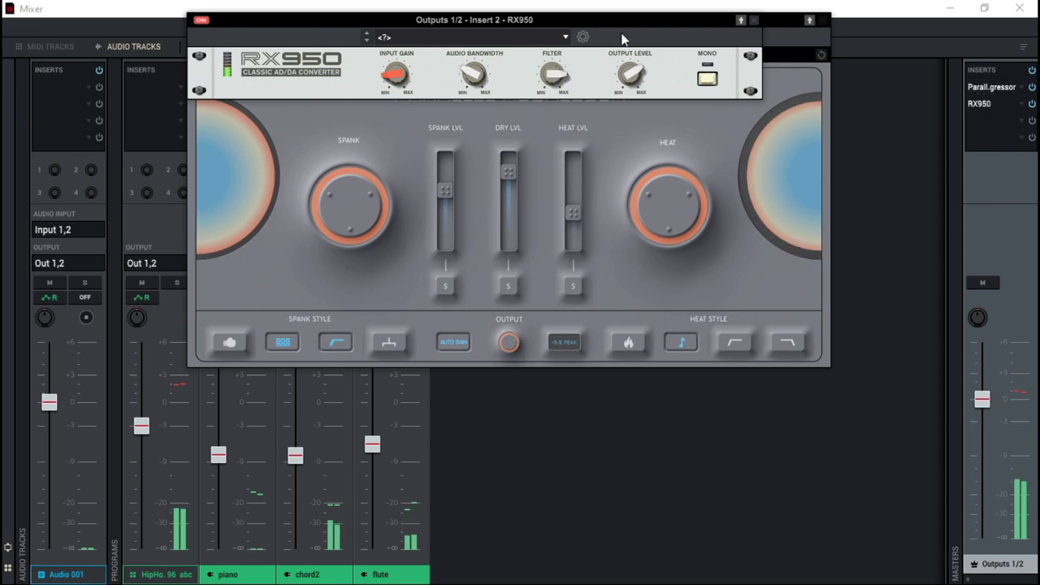
drag(622, 23, 624, 377)
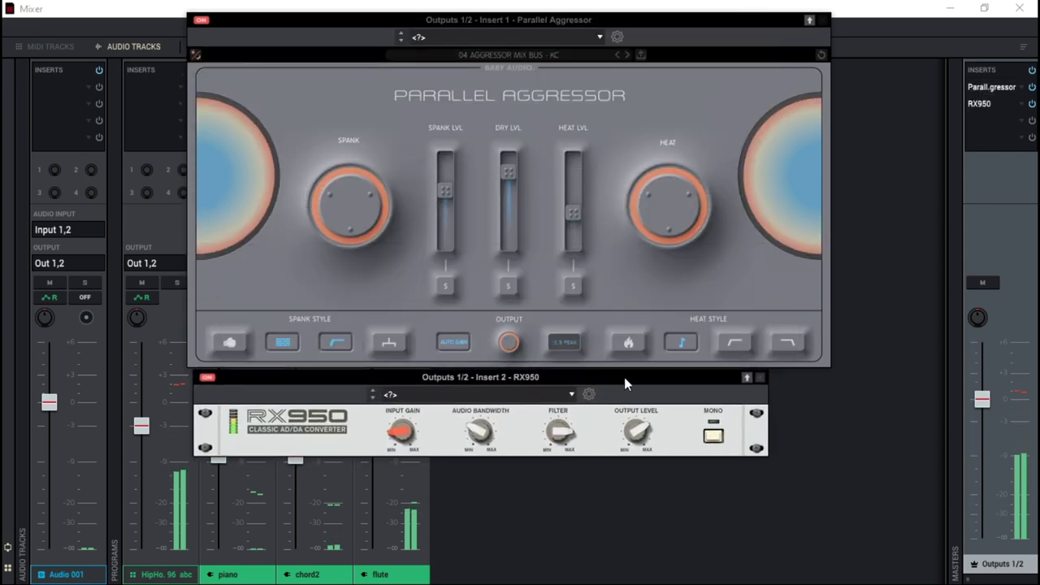
Compare the playing song with the Outputs 1/2 master inserts bypassed and enabled, and close both plugin windows.
click(1031, 71)
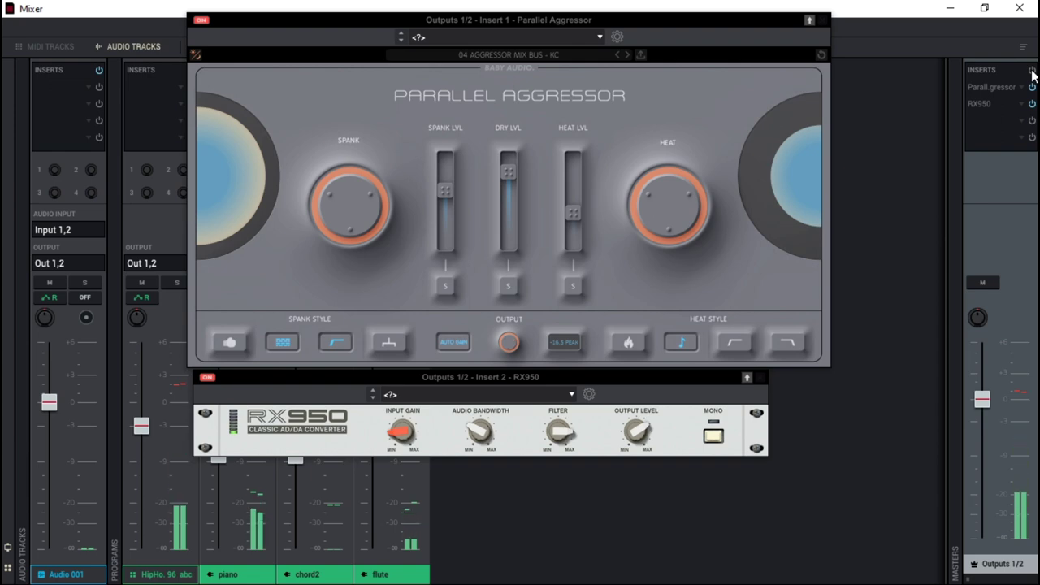
click(1031, 72)
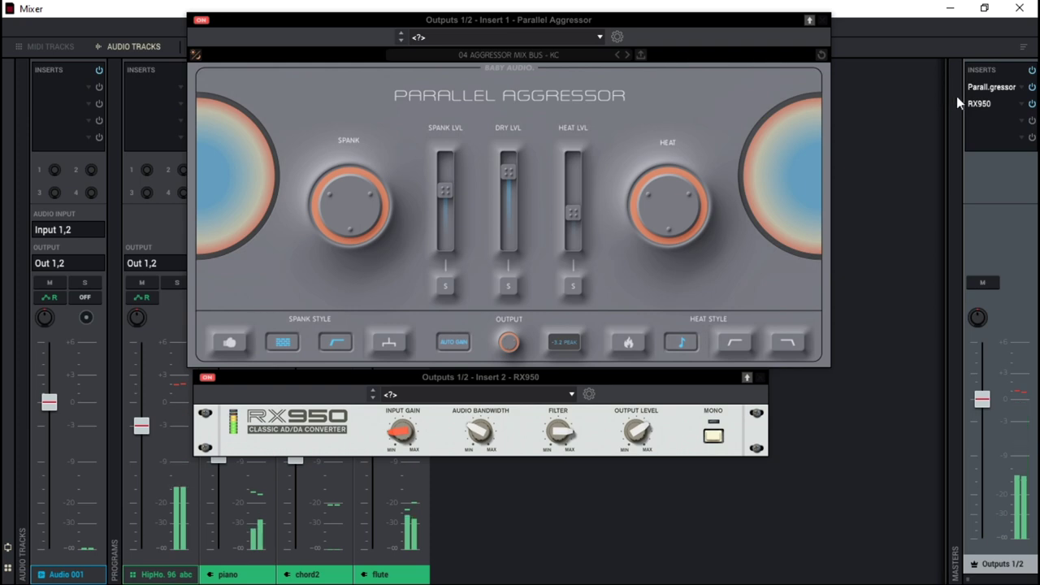
click(1030, 70)
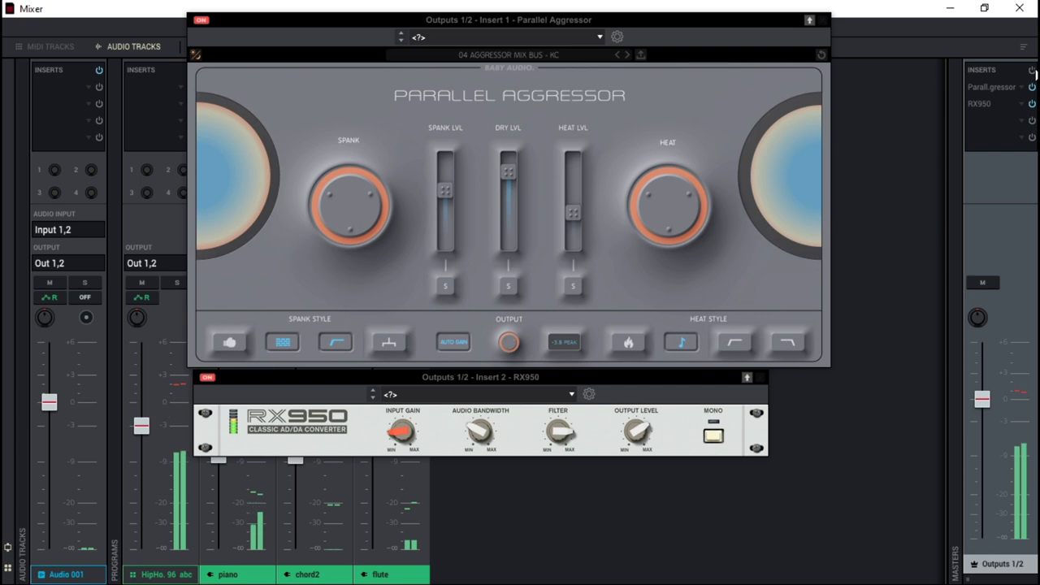
click(822, 18)
click(759, 377)
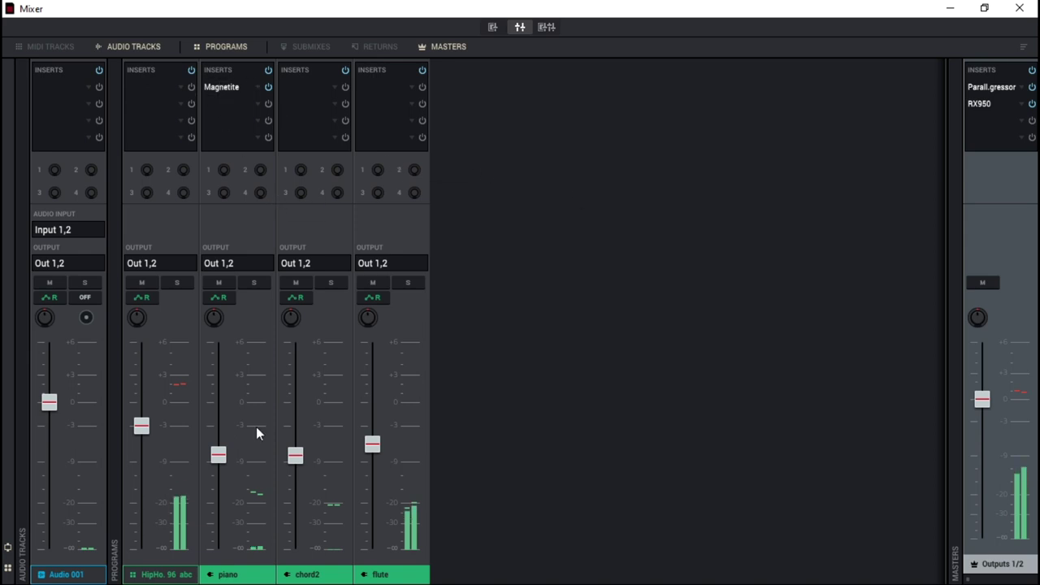
View the Magnetite insert on the piano program and close its window.
mouse_move(228, 168)
click(220, 89)
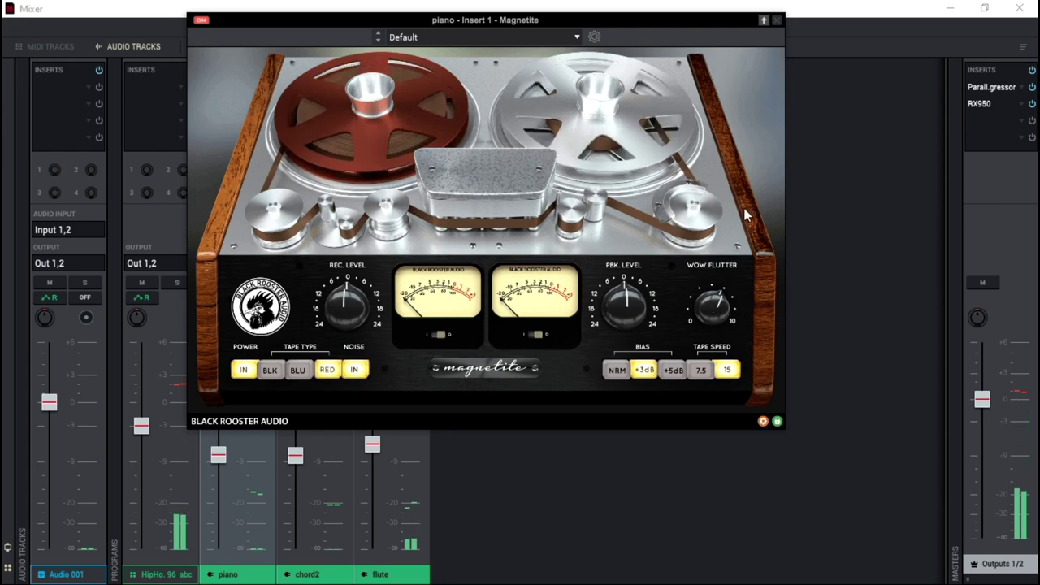
click(776, 21)
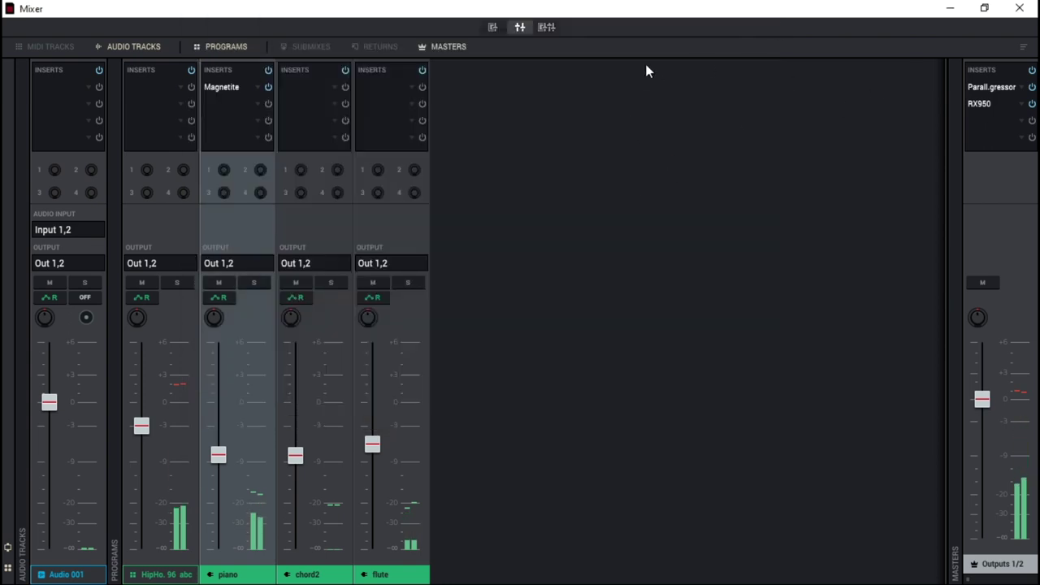
Show the drum kit's pad channels with their inserts in the mixer, and open Parallel Aggressor on pad A15.
click(546, 27)
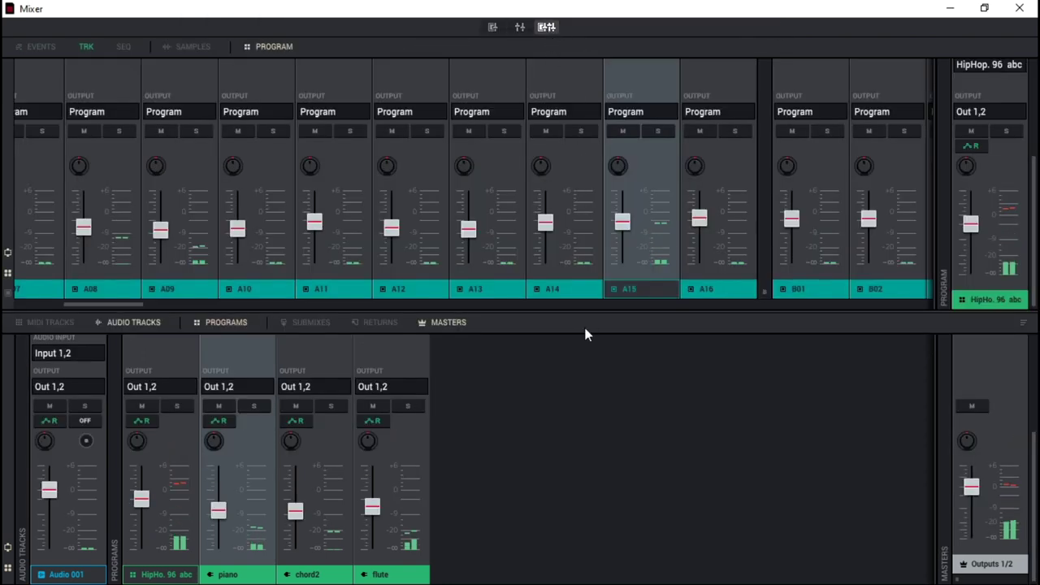
drag(1035, 274, 1035, 156)
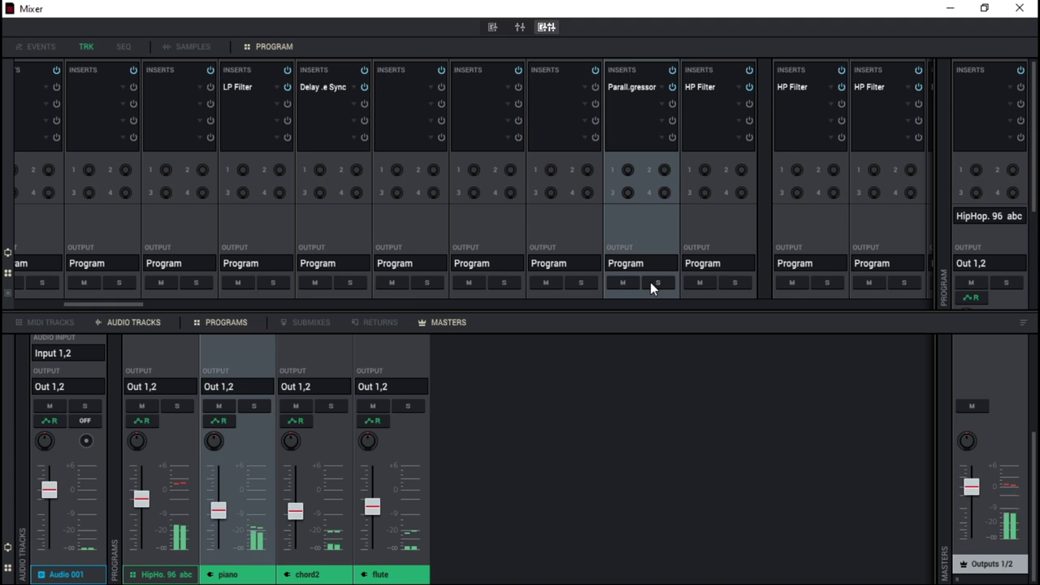
double_click(617, 88)
mouse_move(654, 211)
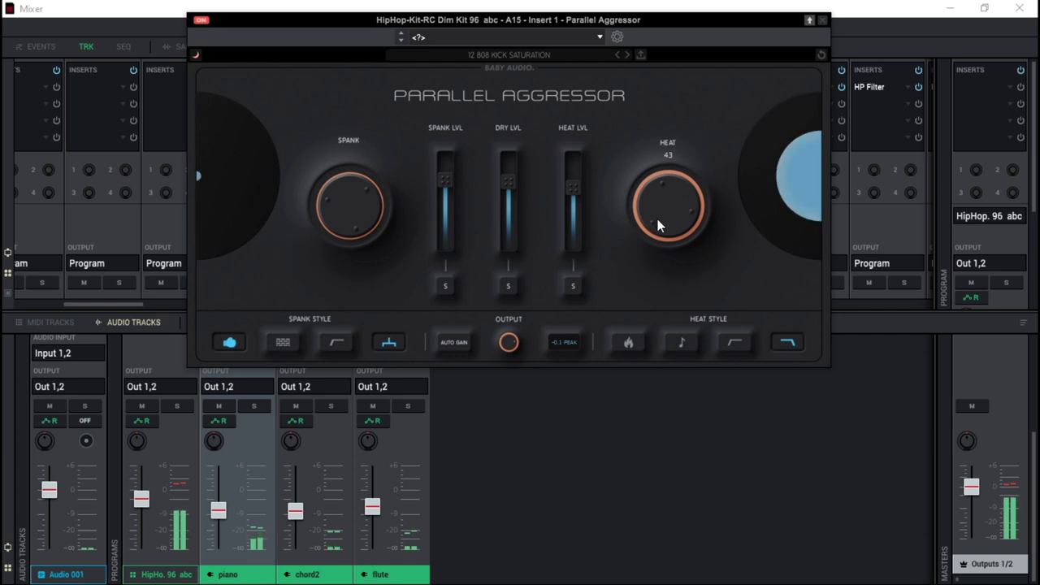
Set Heat to 48 and Spank to 36 in pad A15's Parallel Aggressor, and close the plugin and mixer windows.
drag(660, 221, 660, 216)
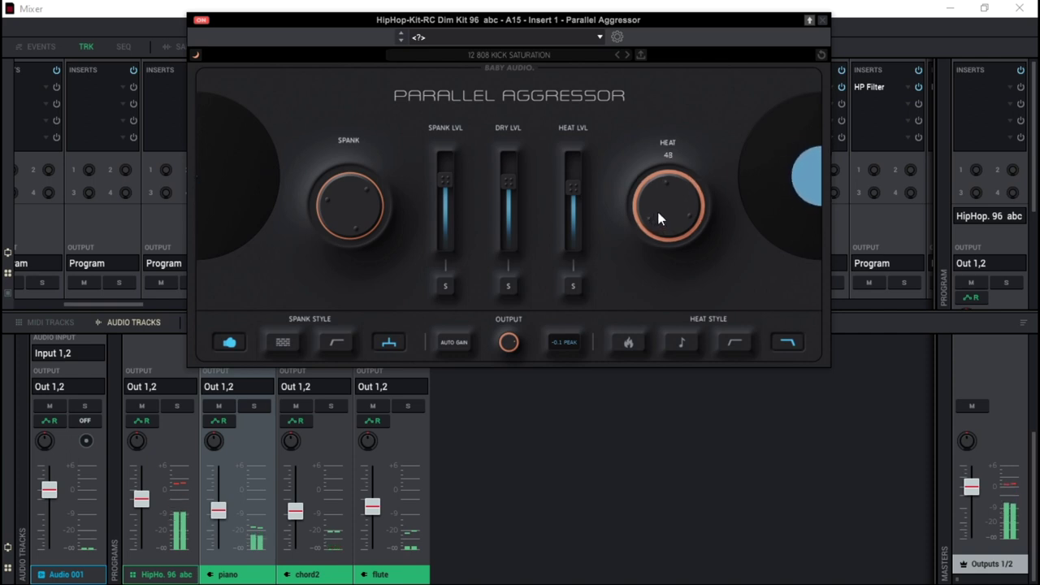
mouse_move(342, 218)
drag(340, 211, 336, 188)
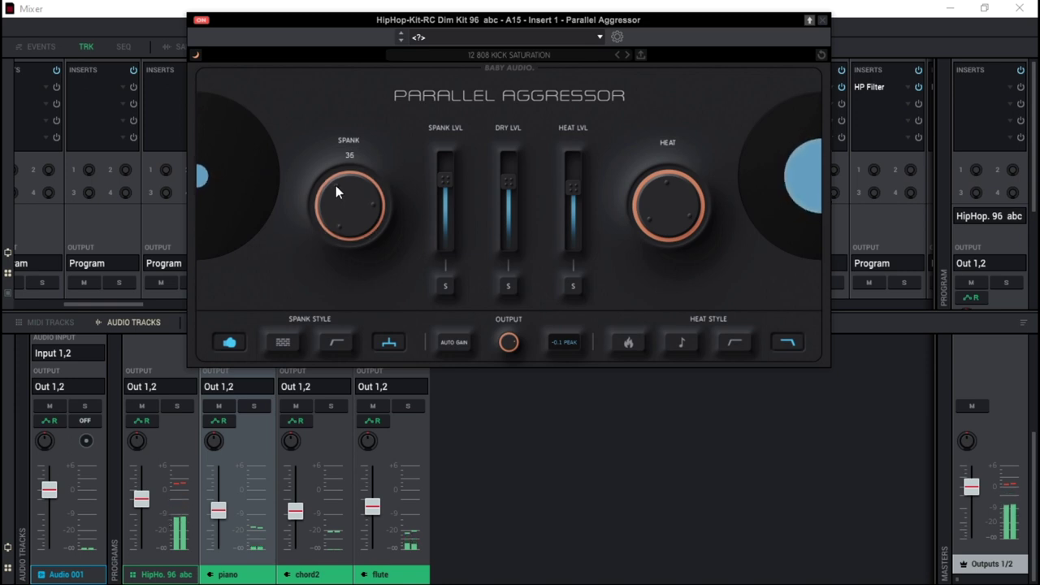
click(821, 19)
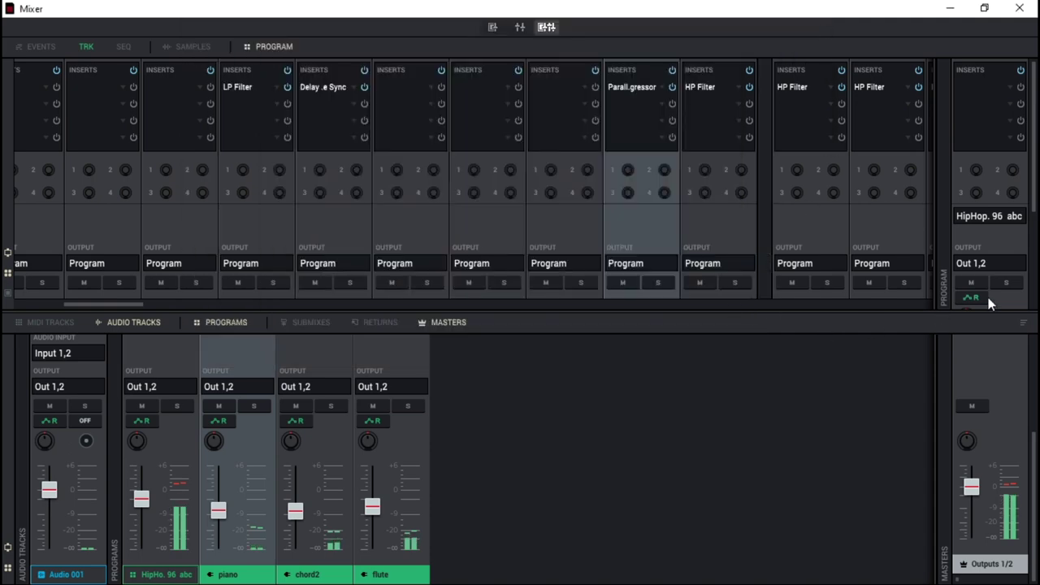
click(1018, 8)
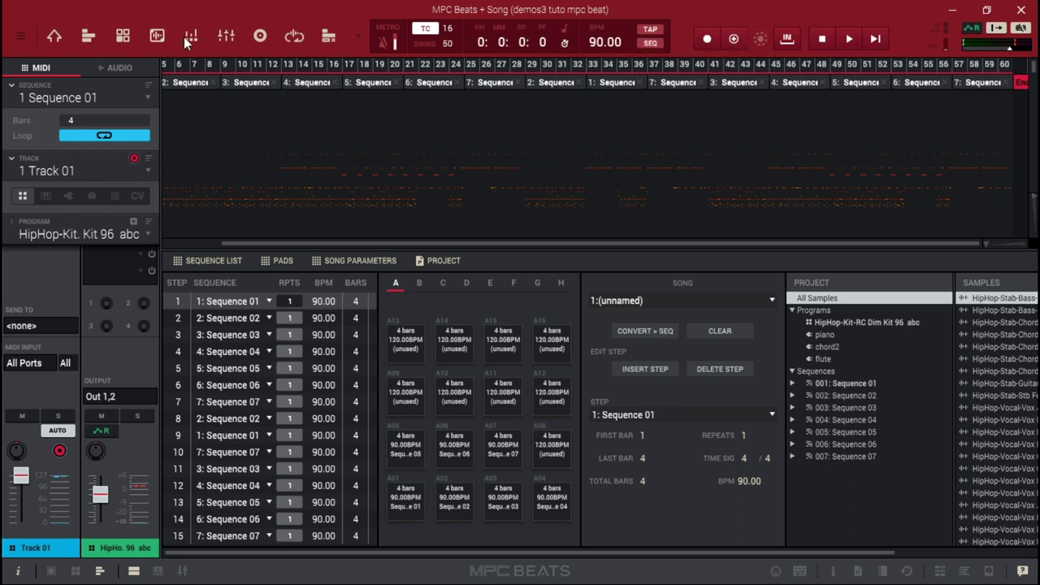
Review the list of available modes and the editing commands, including the Time Correct options.
click(359, 36)
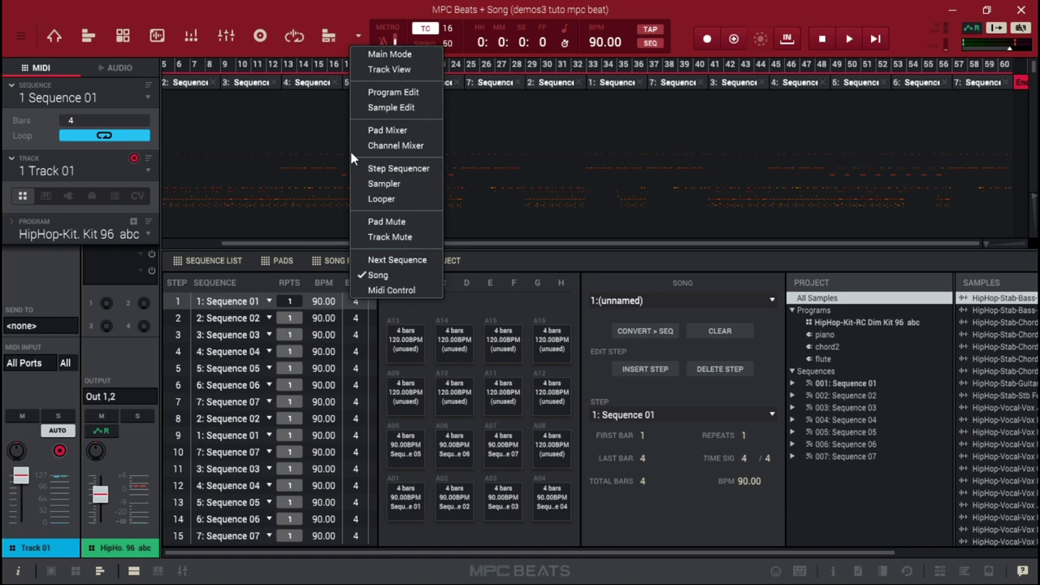
click(24, 43)
click(22, 38)
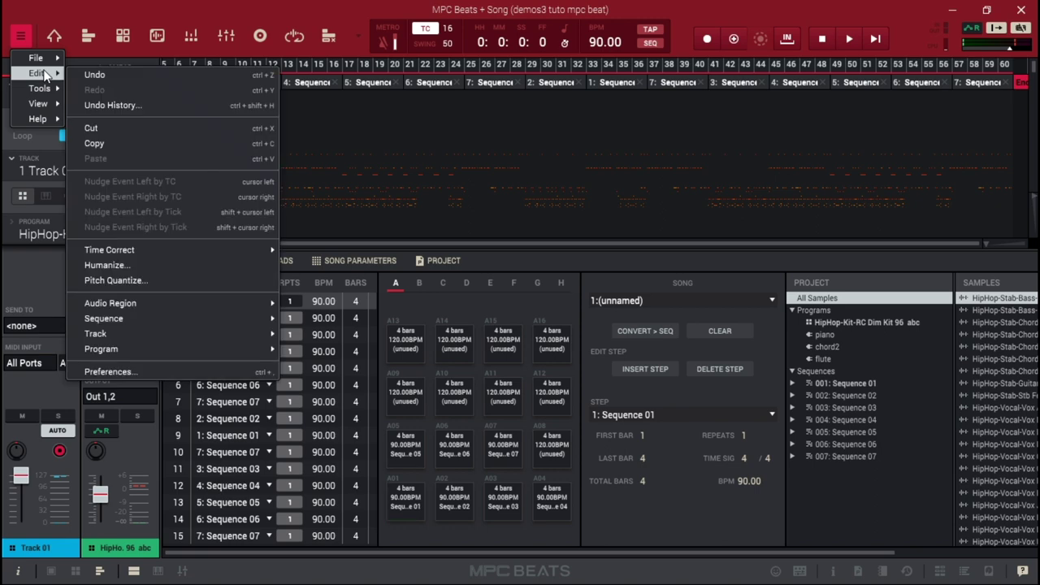
mouse_move(158, 303)
mouse_move(162, 323)
mouse_move(197, 250)
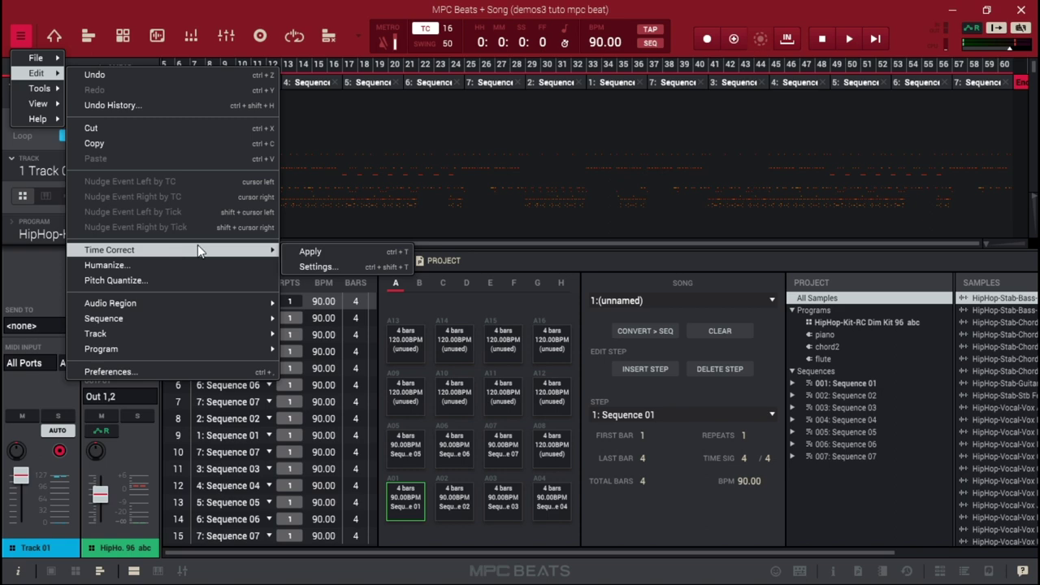